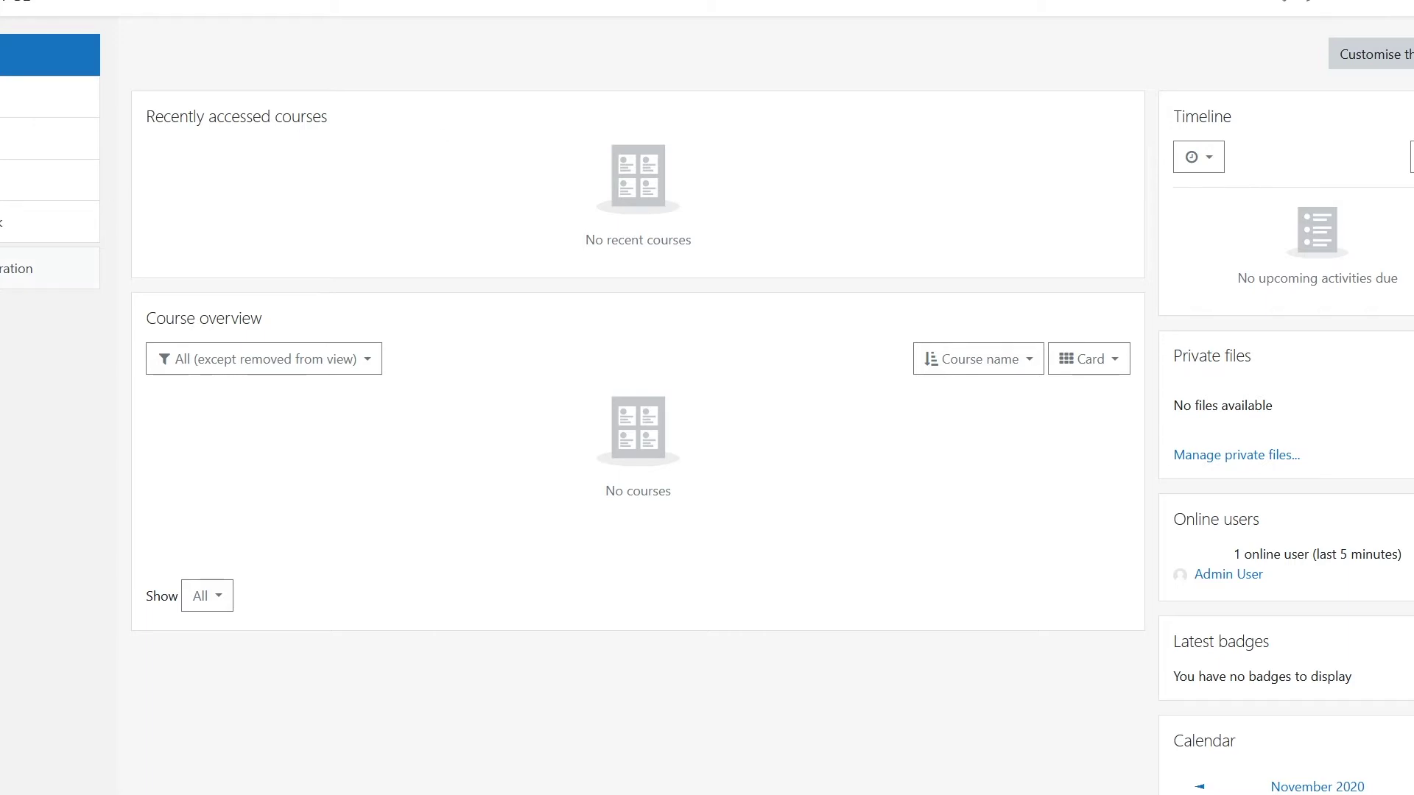
Open Site administration from the left navigation drawer on the dashboard.
left_click(51, 268)
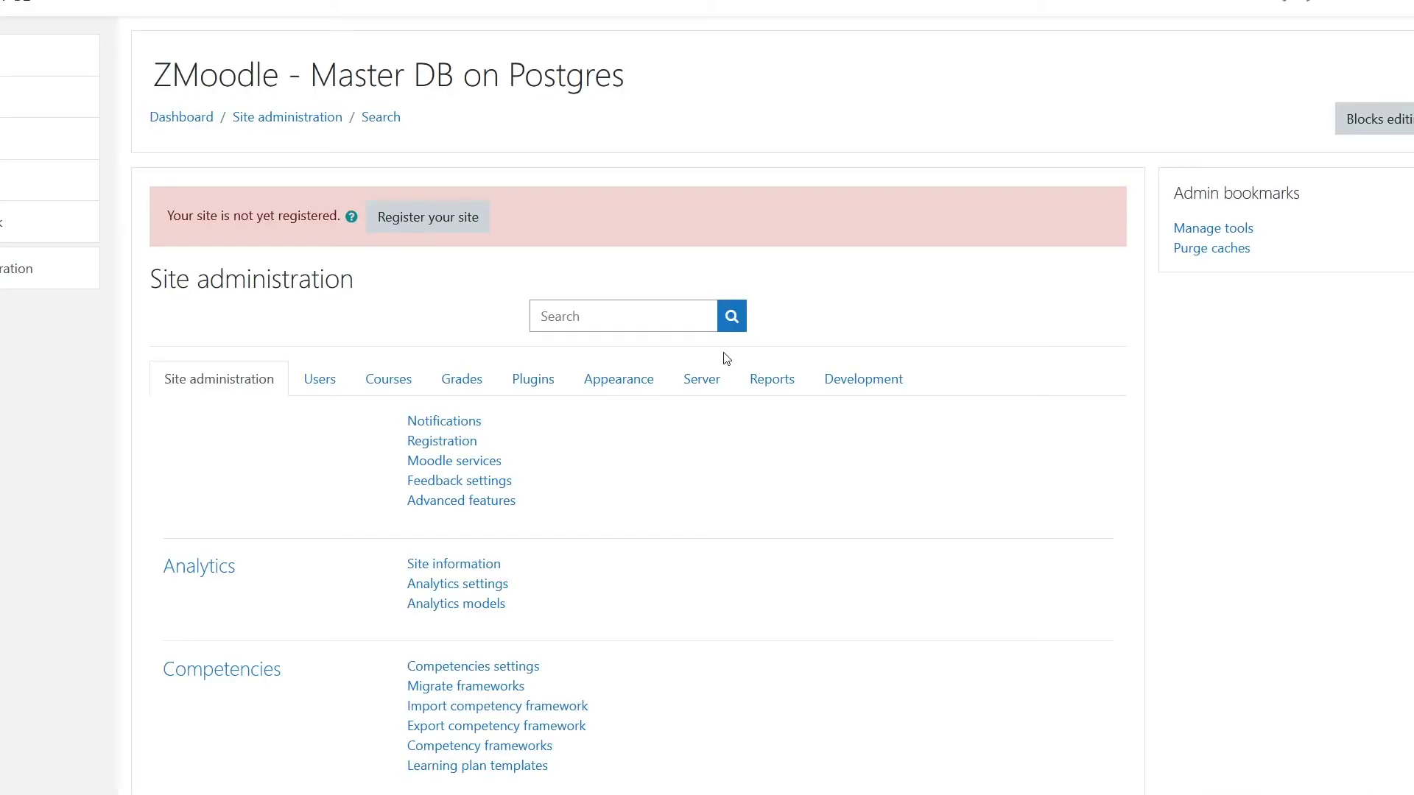
Go to External tool > Manage tools through the Admin bookmarks block.
left_click(1244, 229)
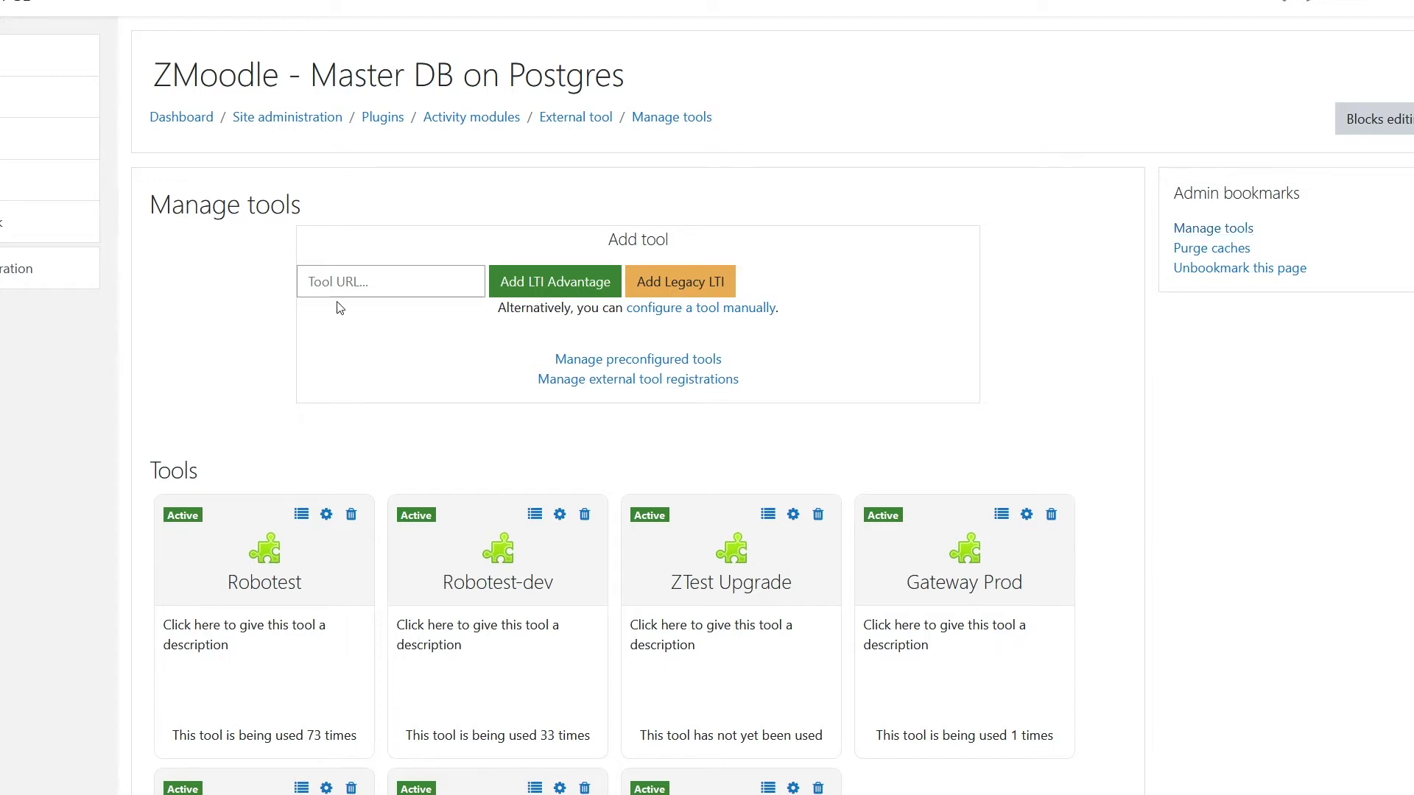
Fill Tool URL with the saved Robotest register URL and add it as an LTI Advantage tool.
left_click(343, 278)
left_click(345, 279)
left_click(364, 293)
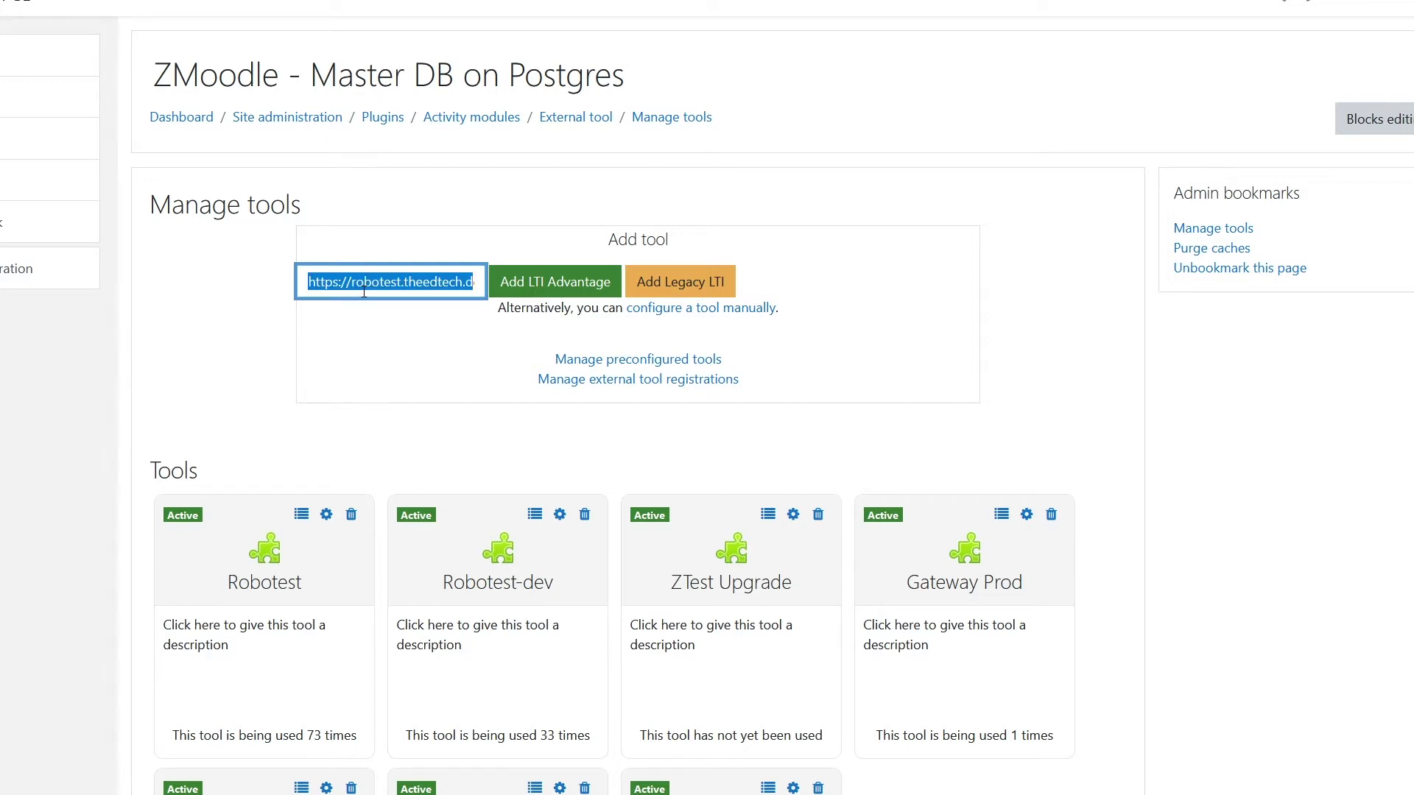
left_click(433, 286)
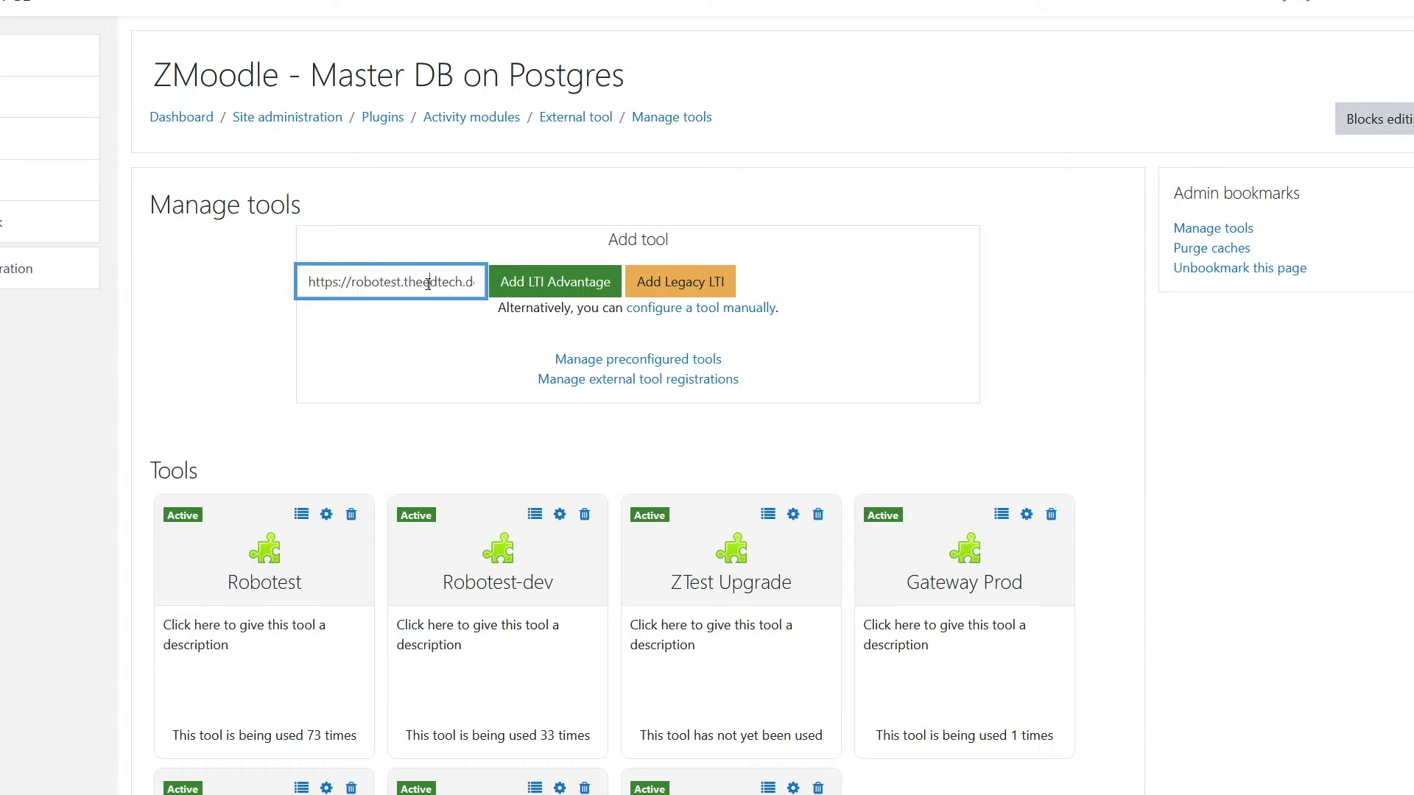
left_click_drag(433, 286, 479, 285)
left_click(454, 287)
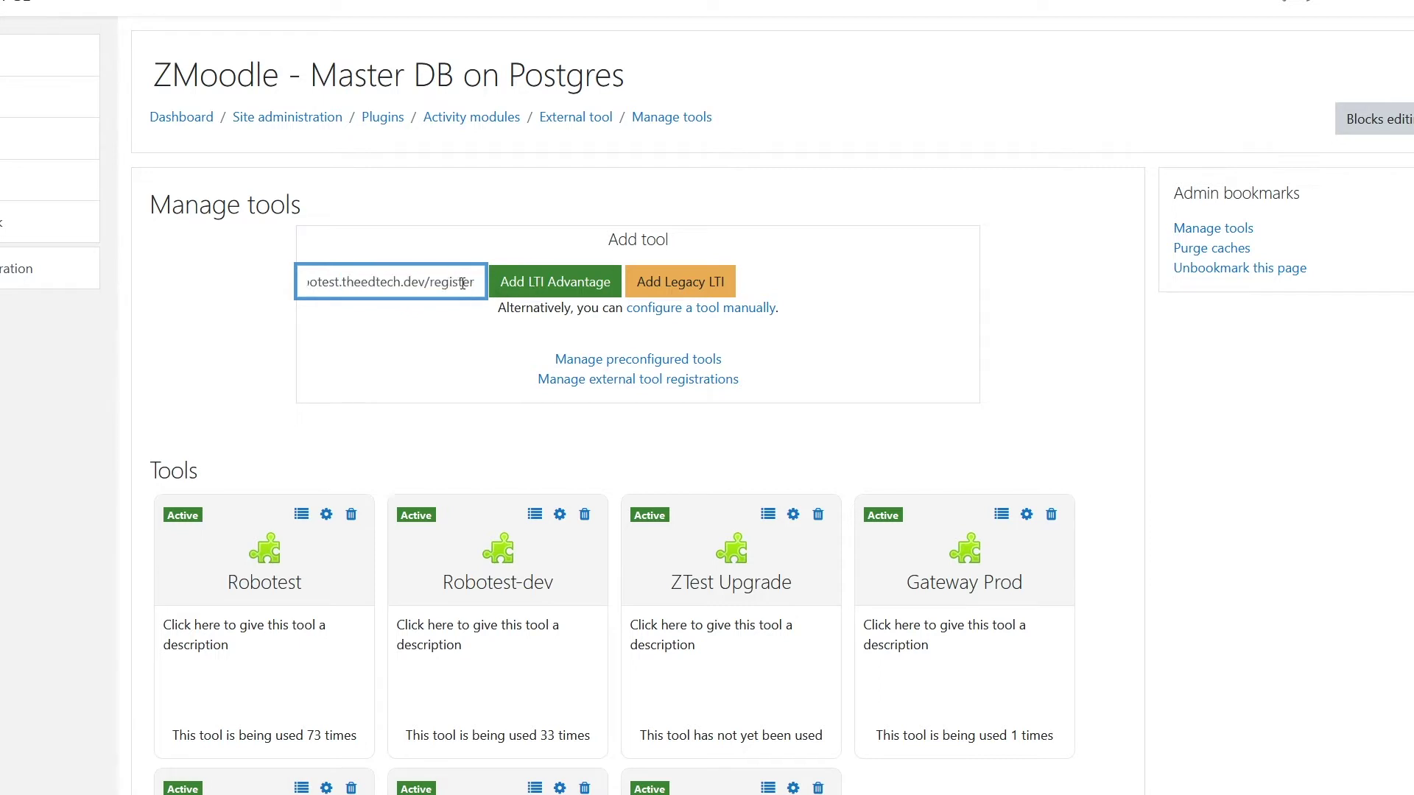
key("ctrl+a")
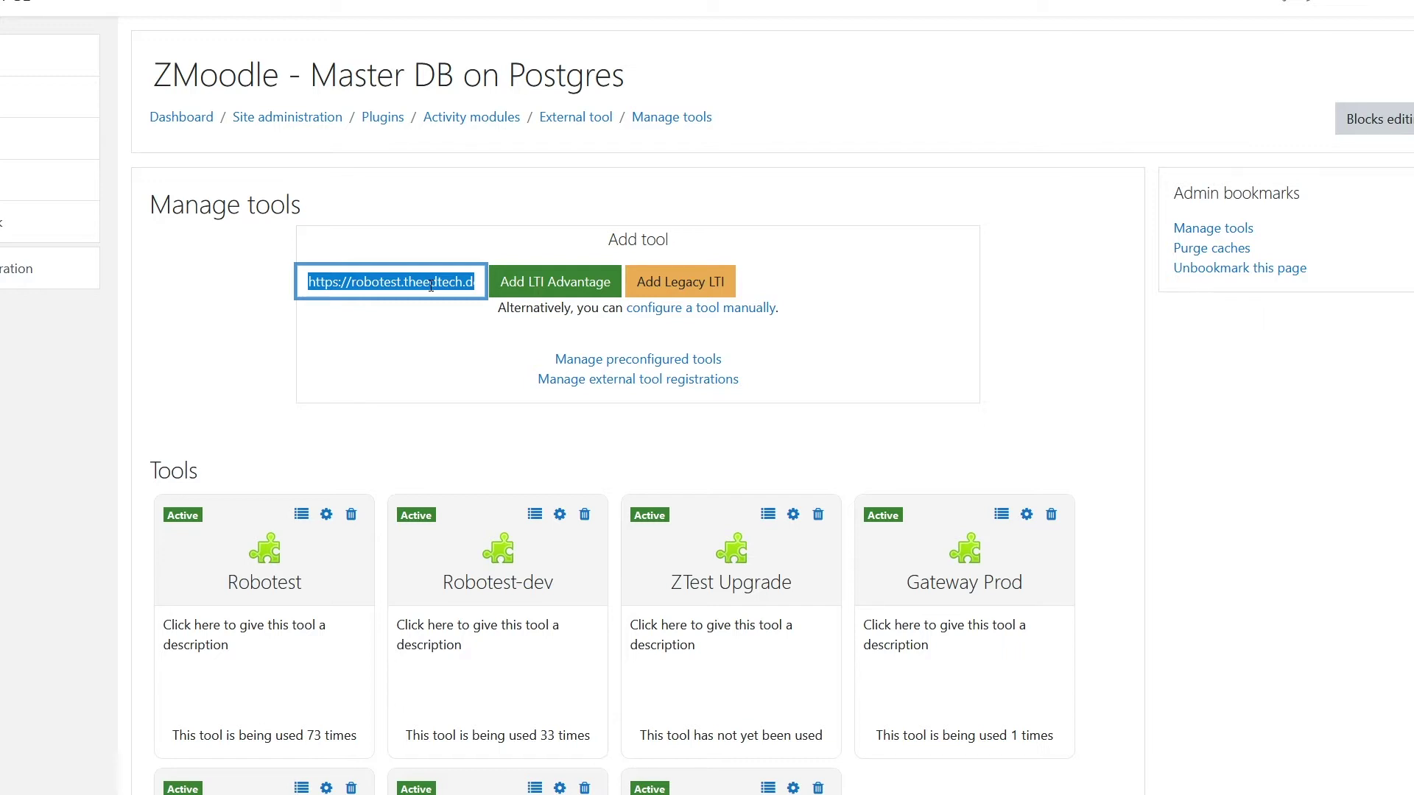
left_click(551, 289)
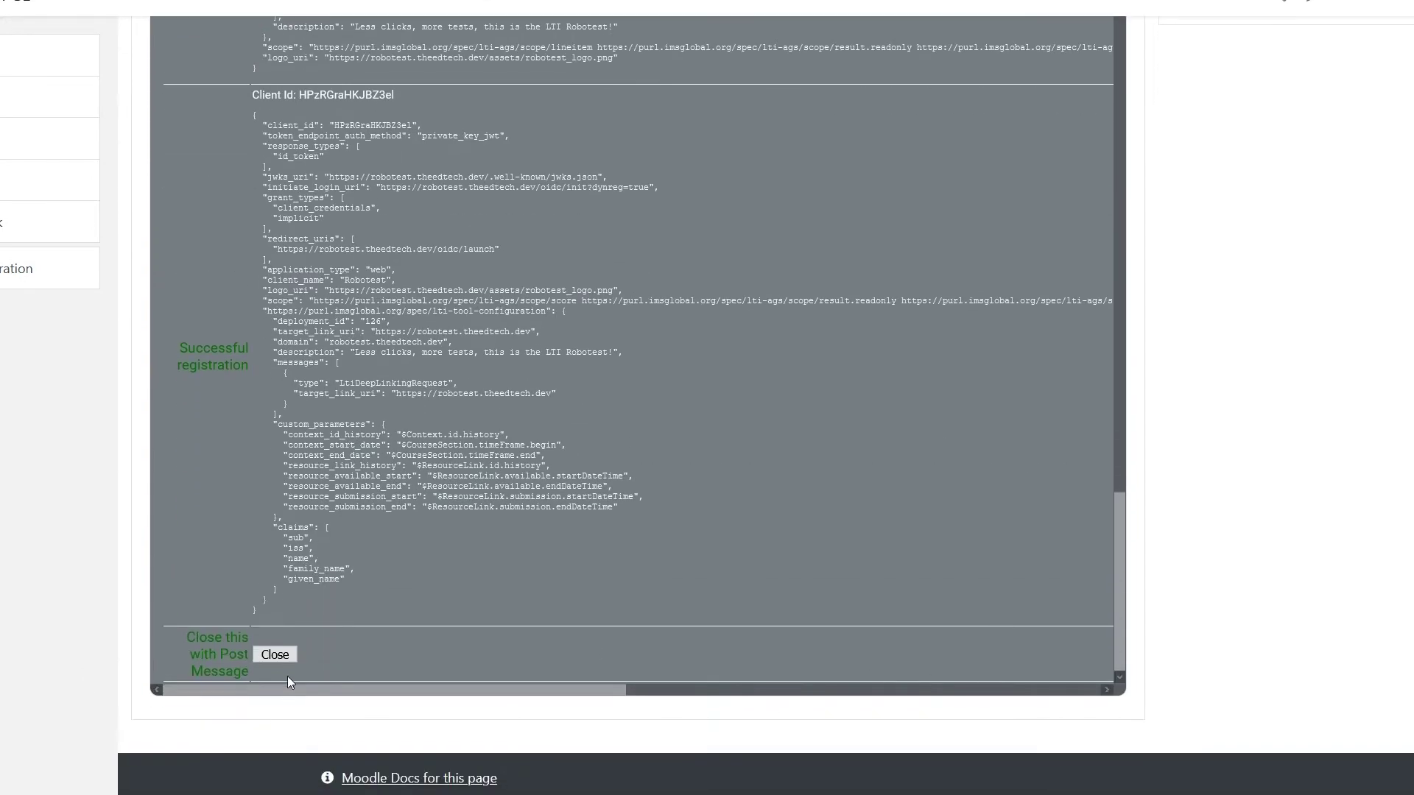
Close the registration panel and open the settings of the Pending Robotest tool.
left_click(274, 654)
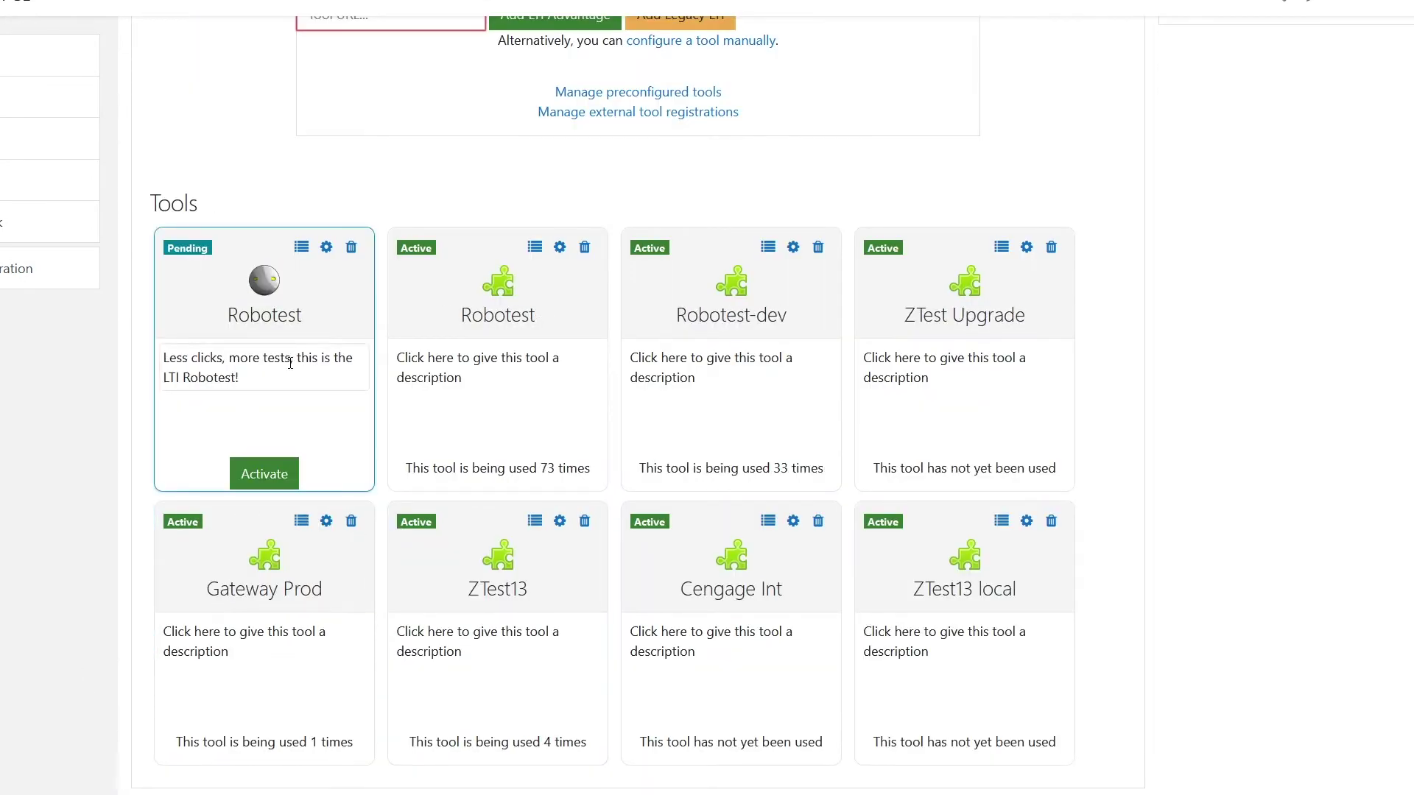
scroll(315, 319, "up", 1)
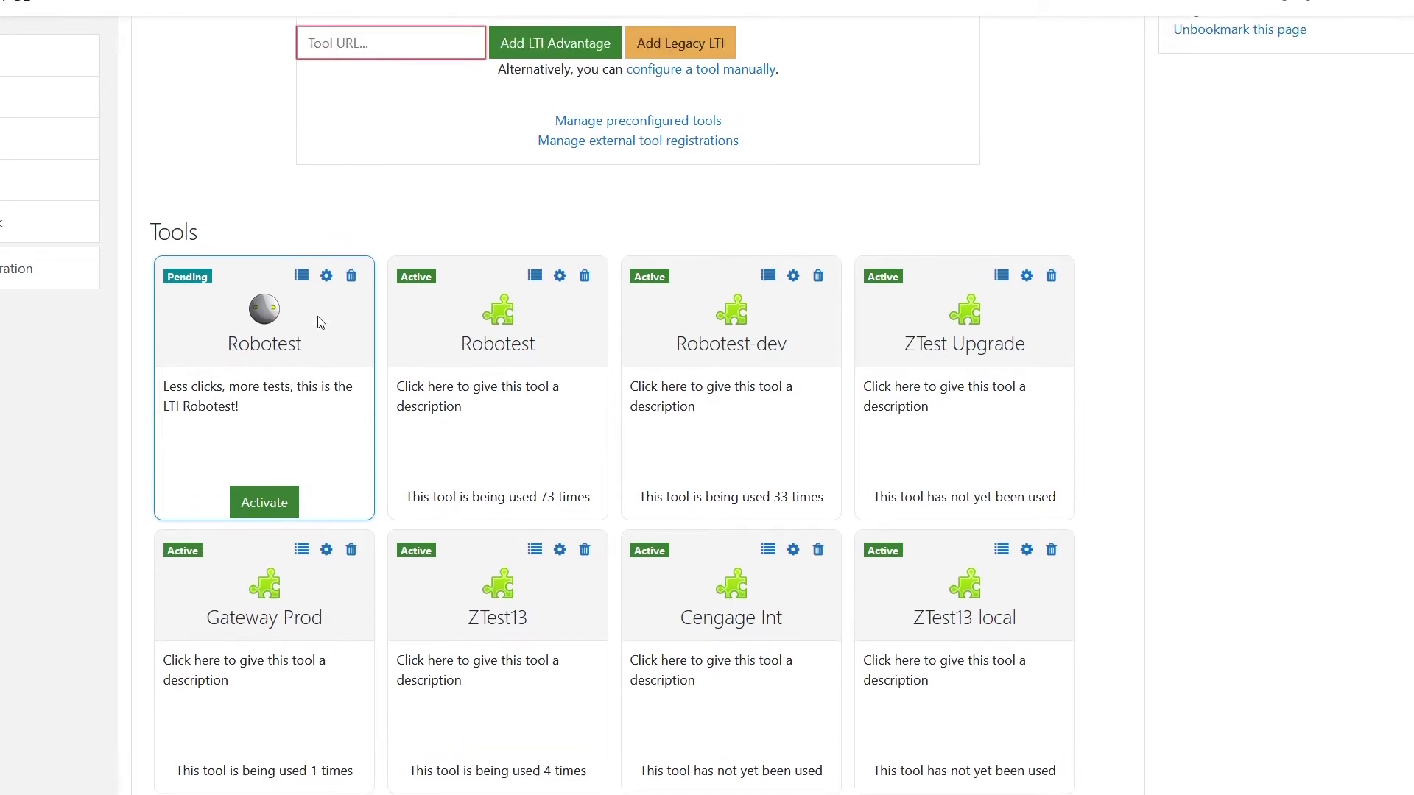
left_click(324, 279)
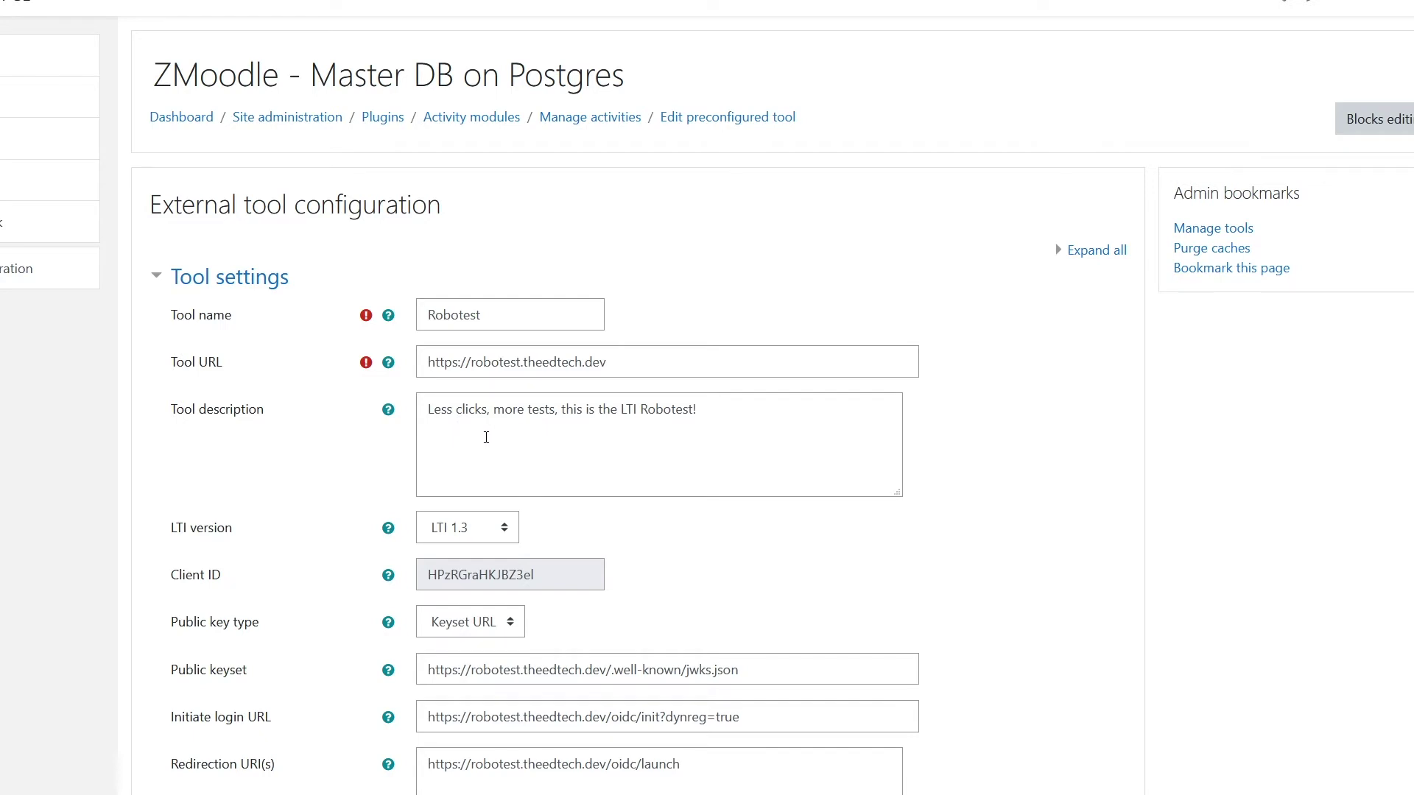
Expand the Services and Privacy sections of Robotest's settings to review grade-sync and privacy defaults.
scroll(488, 439, "down", 2)
scroll(492, 441, "down", 5)
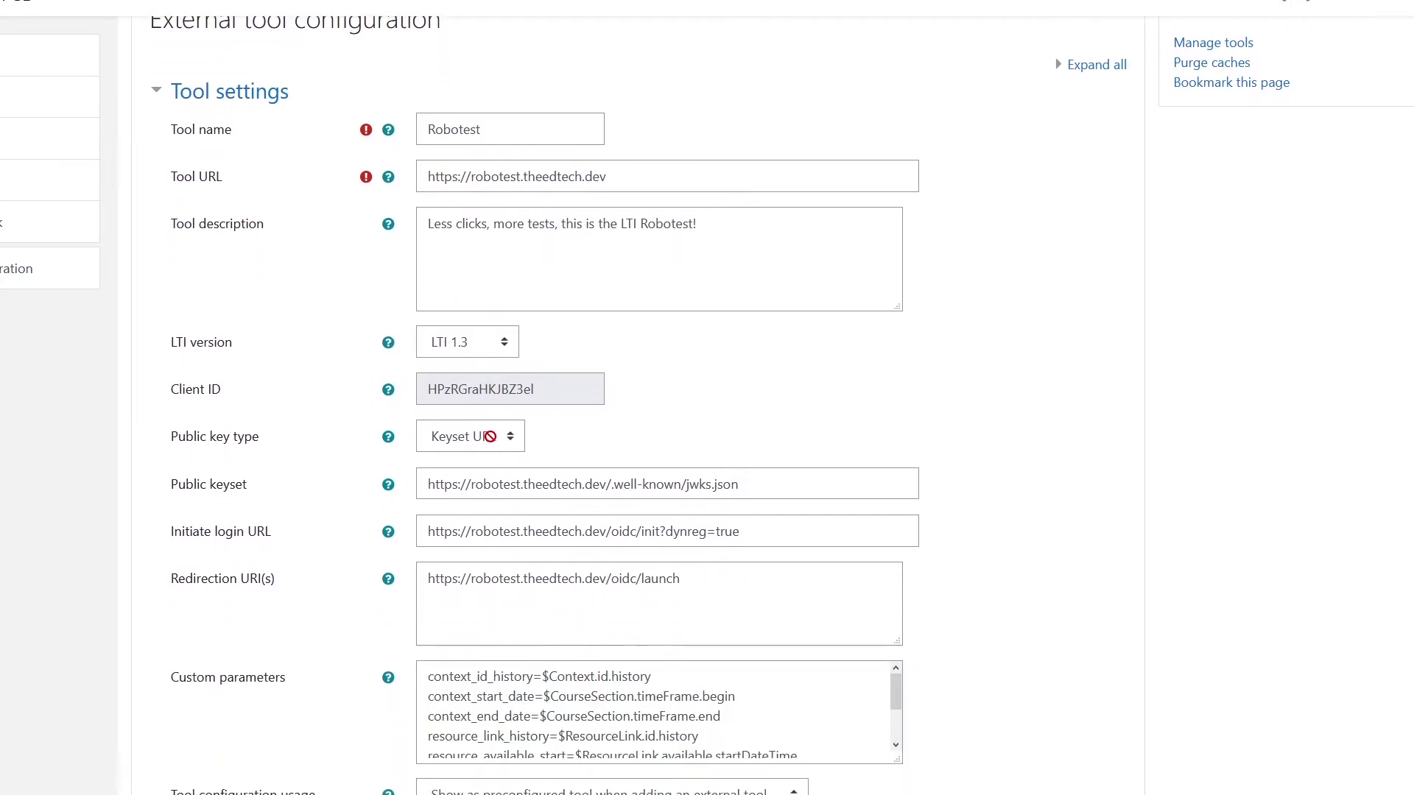
scroll(801, 617, "down", 1)
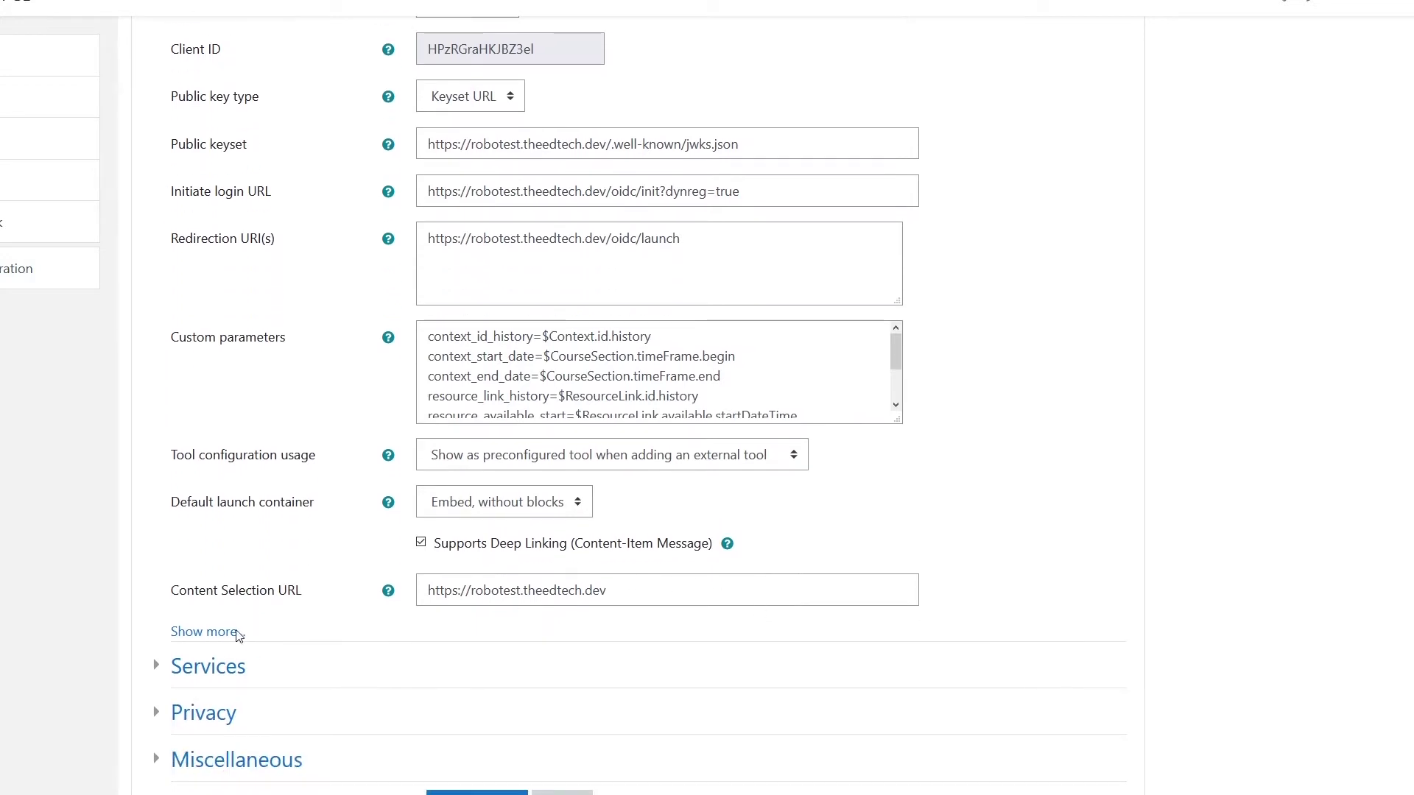
left_click(207, 666)
scroll(842, 603, "down", 3)
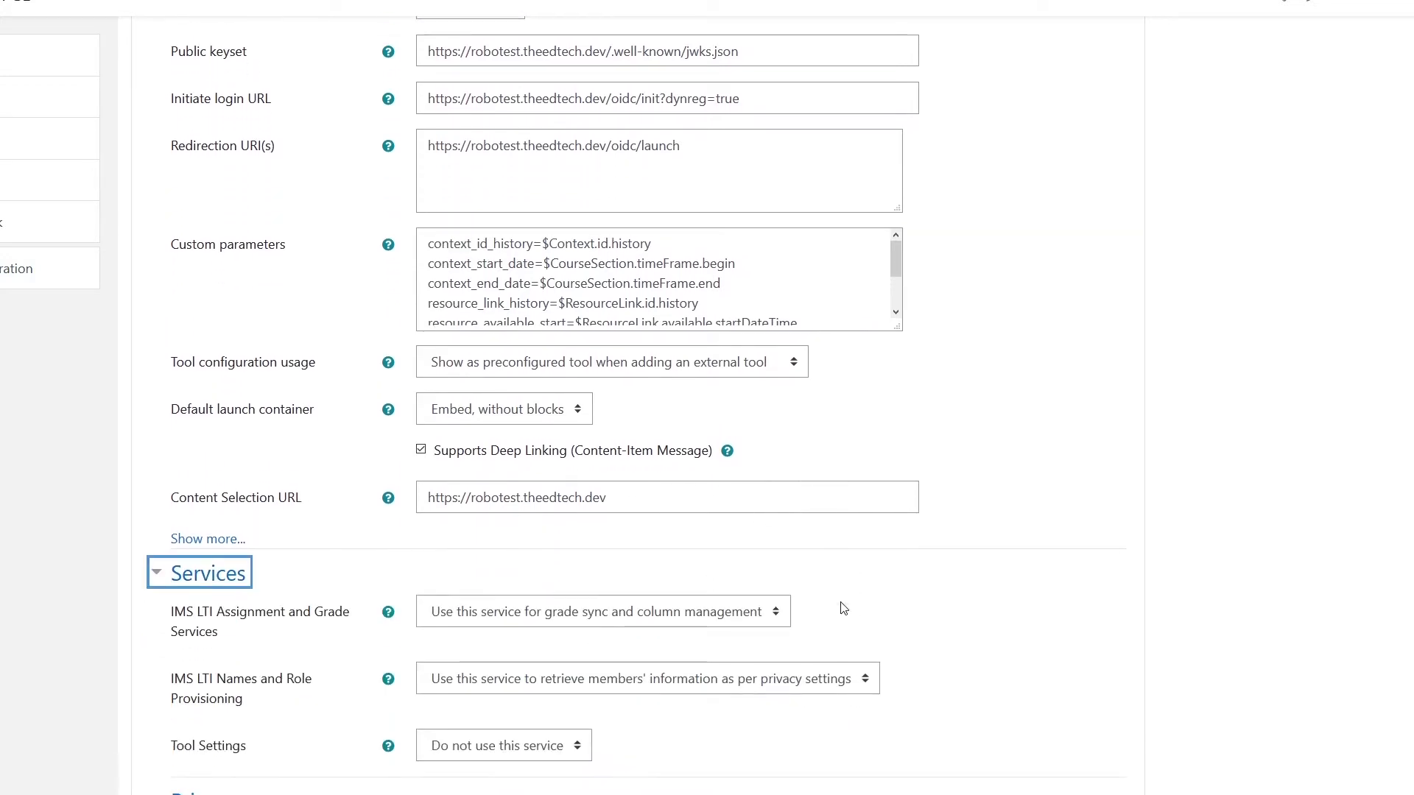
left_click(184, 681)
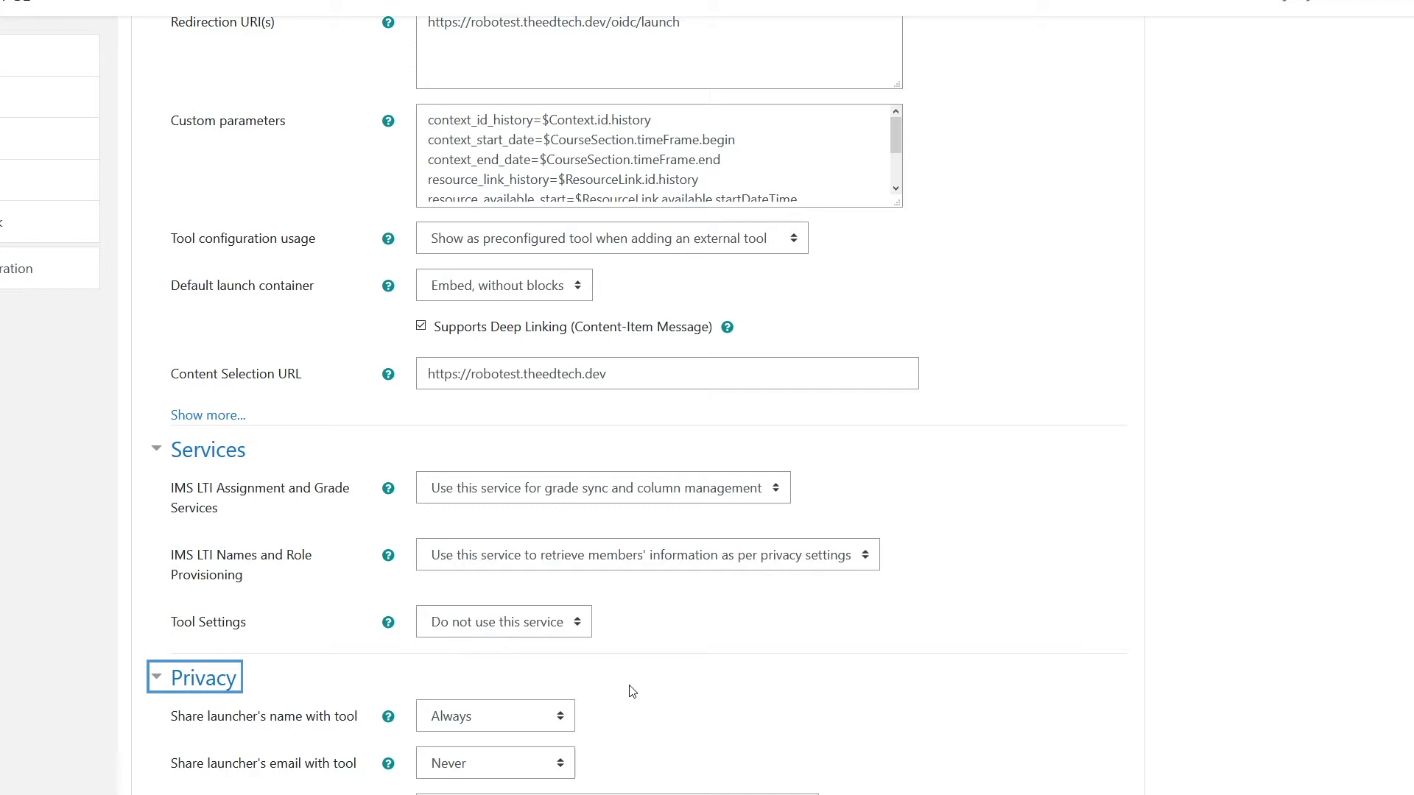
scroll(633, 690, "down", 3)
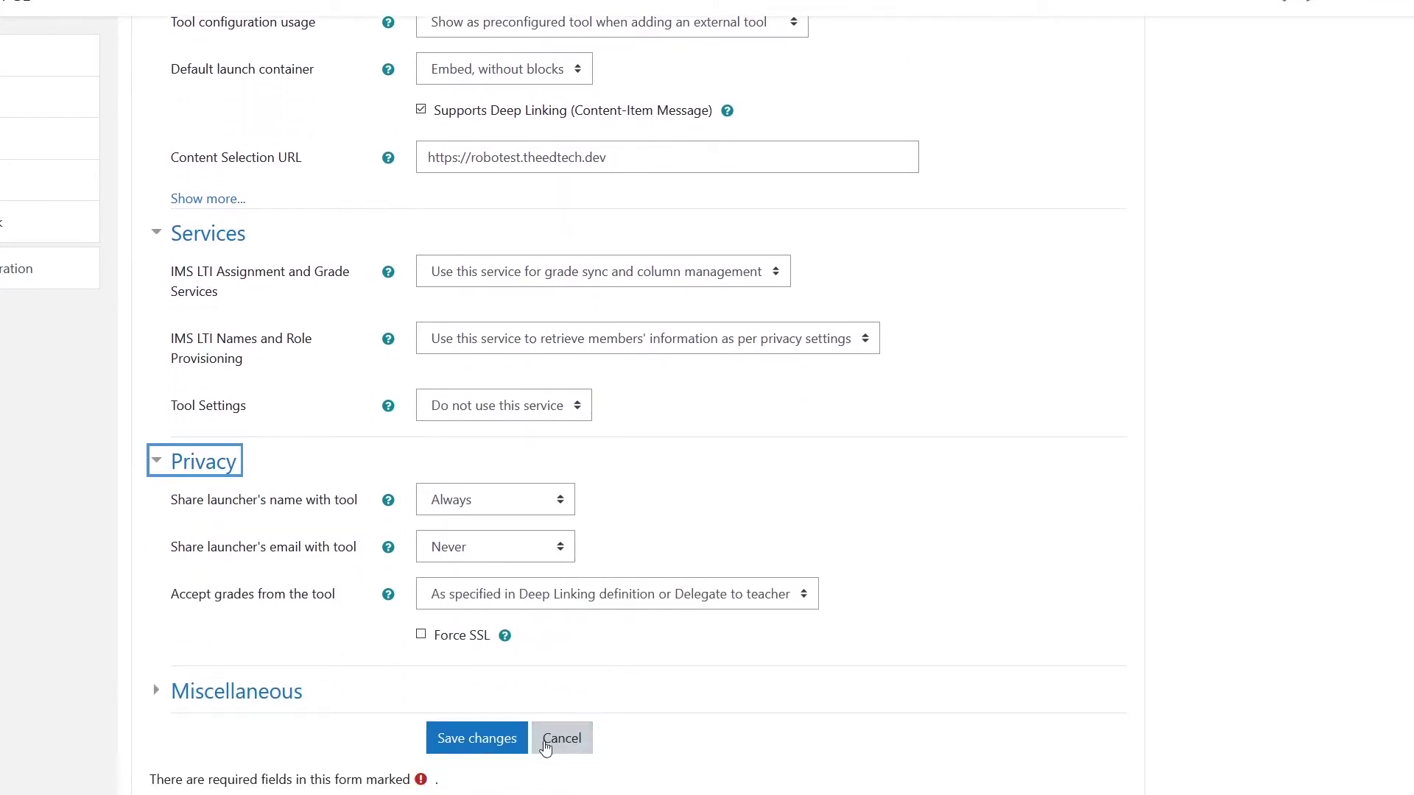
Cancel the Robotest settings form without saving any changes.
left_click(560, 745)
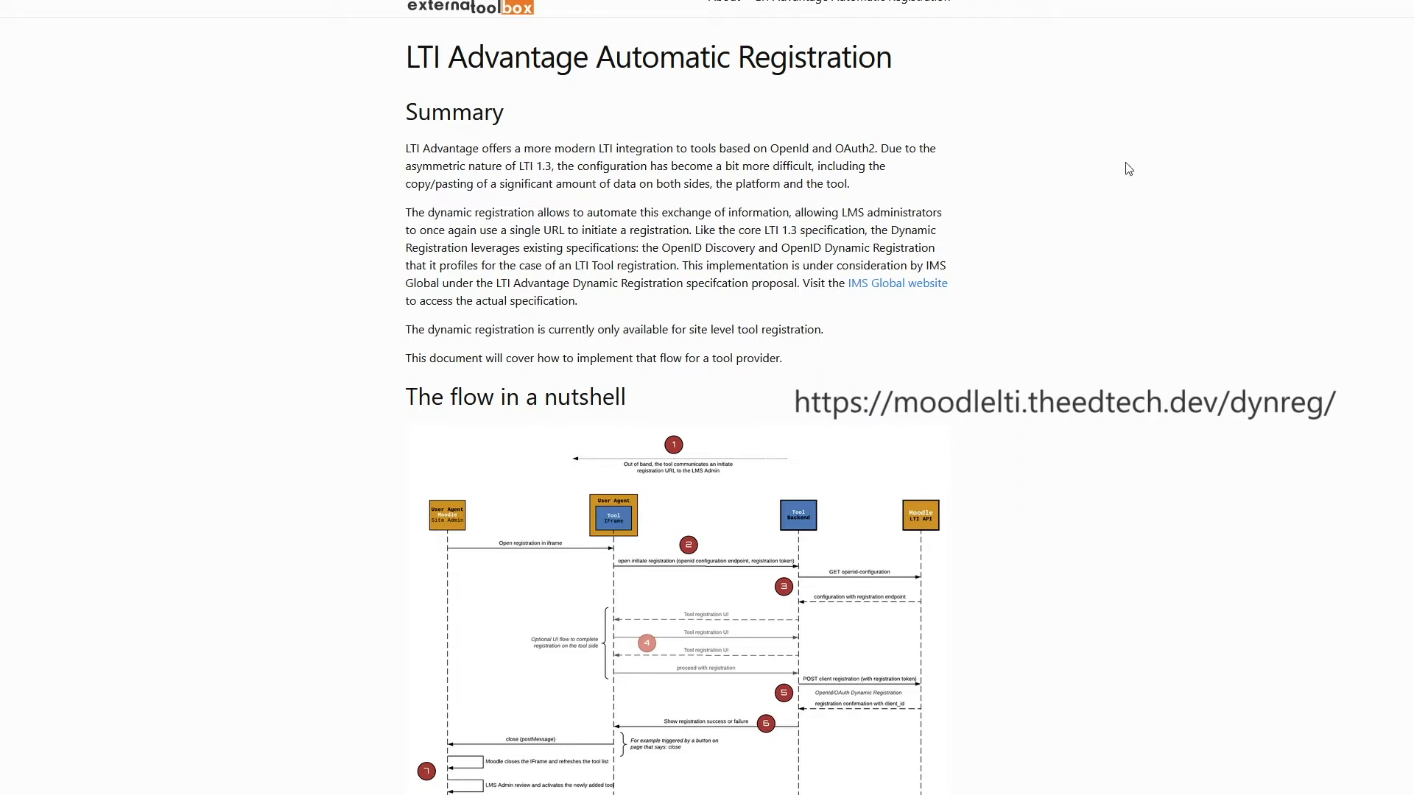
Scroll the LTI Advantage Automatic Registration docs page down to the registration flow diagram.
scroll(945, 324, "down", 1)
scroll(945, 324, "down", 1)
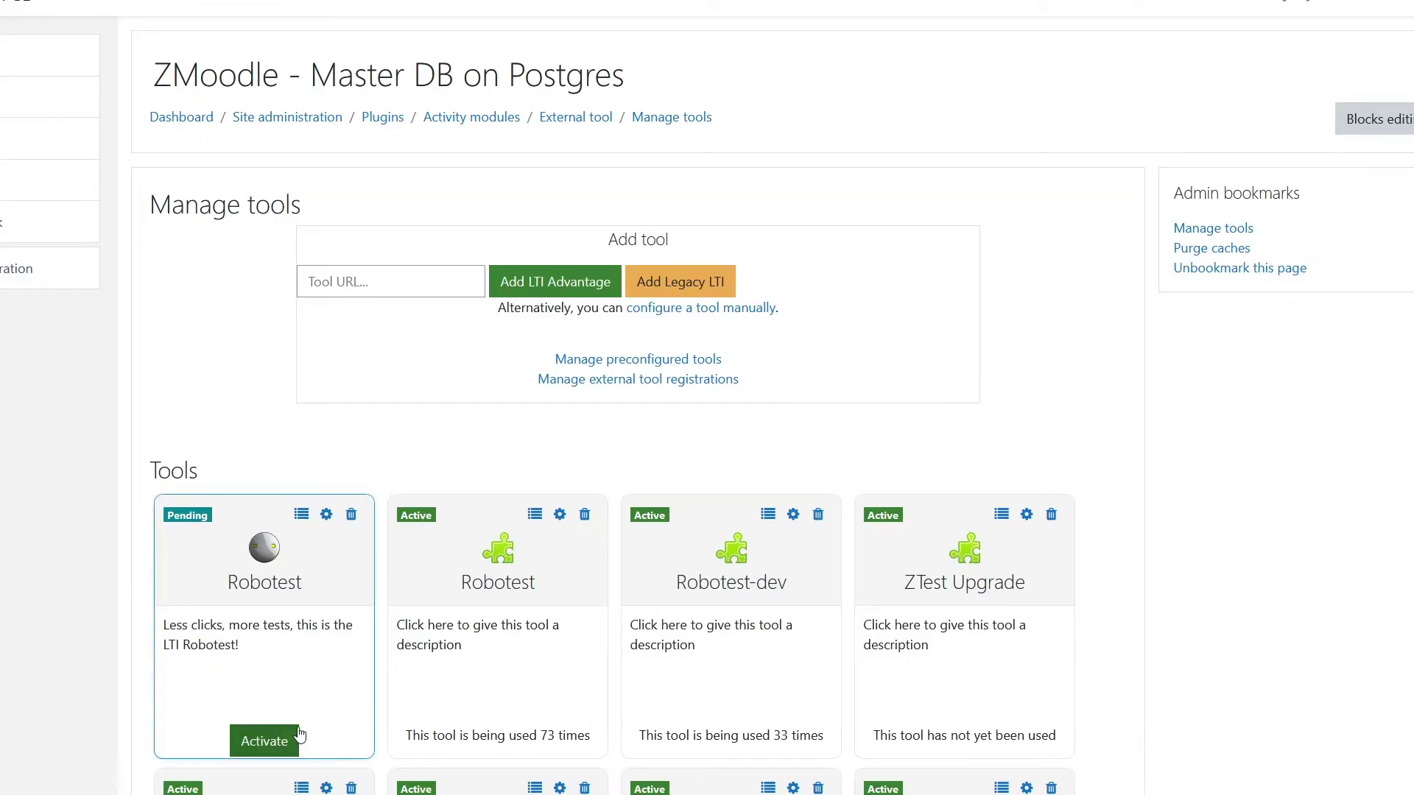
Delete the pending Robotest tool and re-register the pasted register URL as LTI Advantage.
left_click(352, 518)
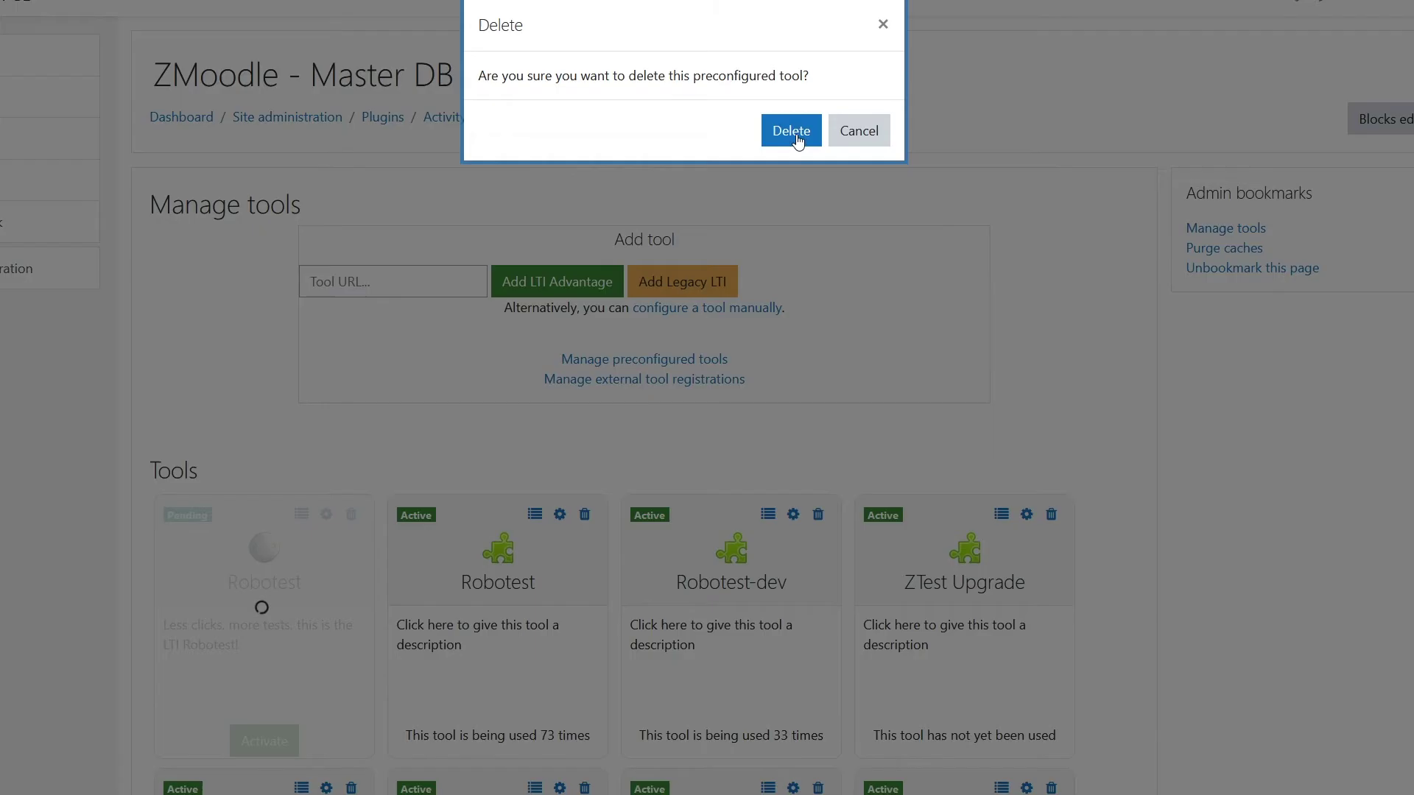
key("Return")
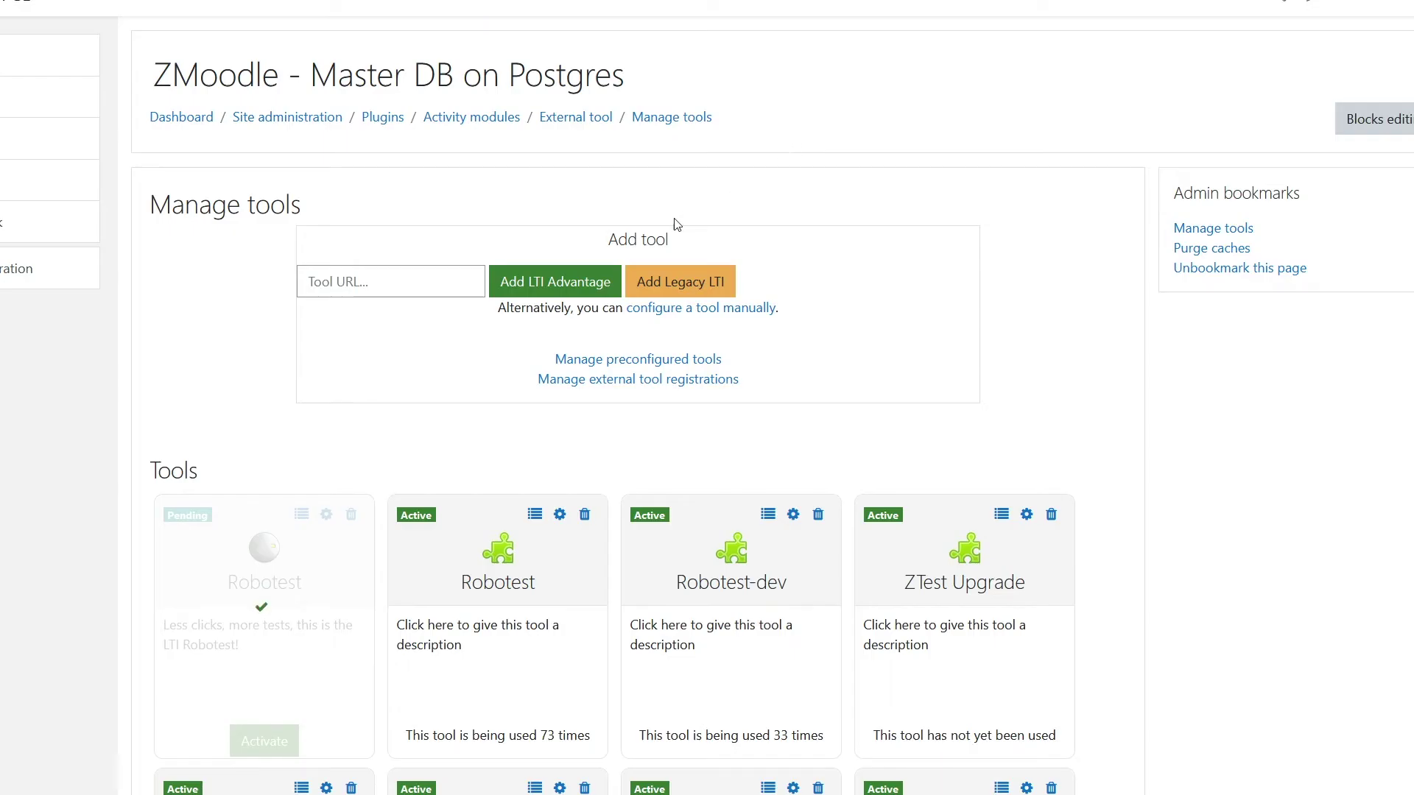
left_click(429, 290)
type("otest.theedtech.dev/register")
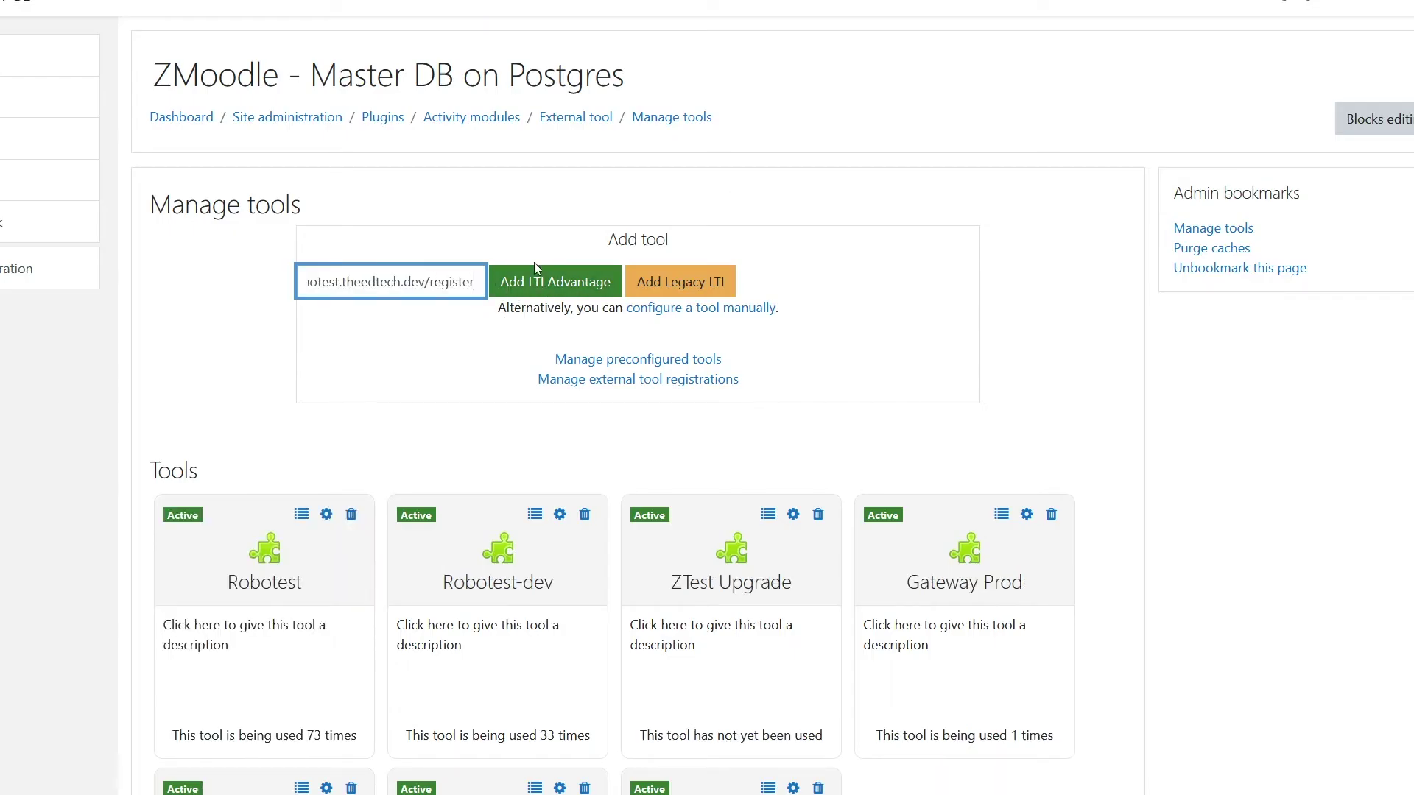
left_click(524, 293)
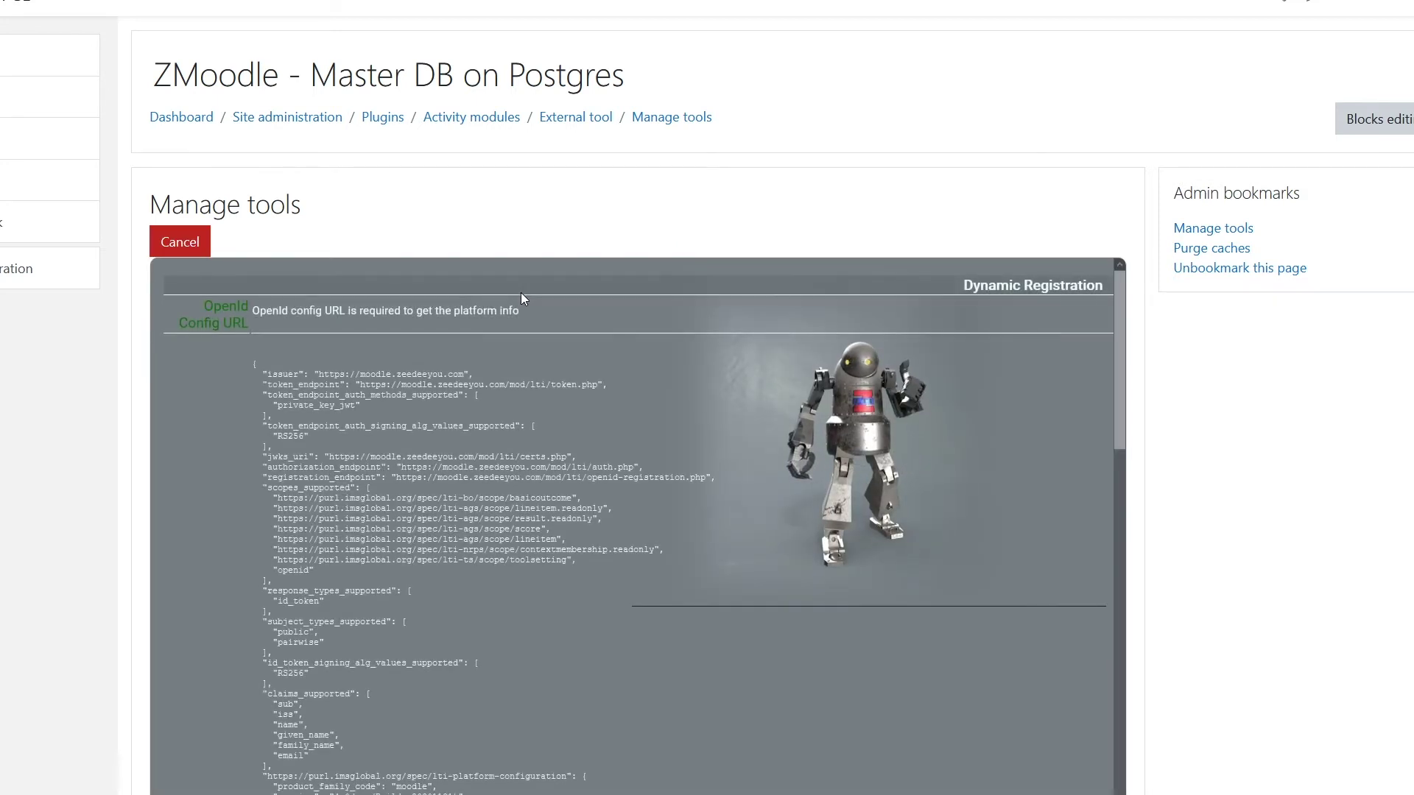
Show the registration frame's info via This Frame > View Frame Info.
right_click(598, 367)
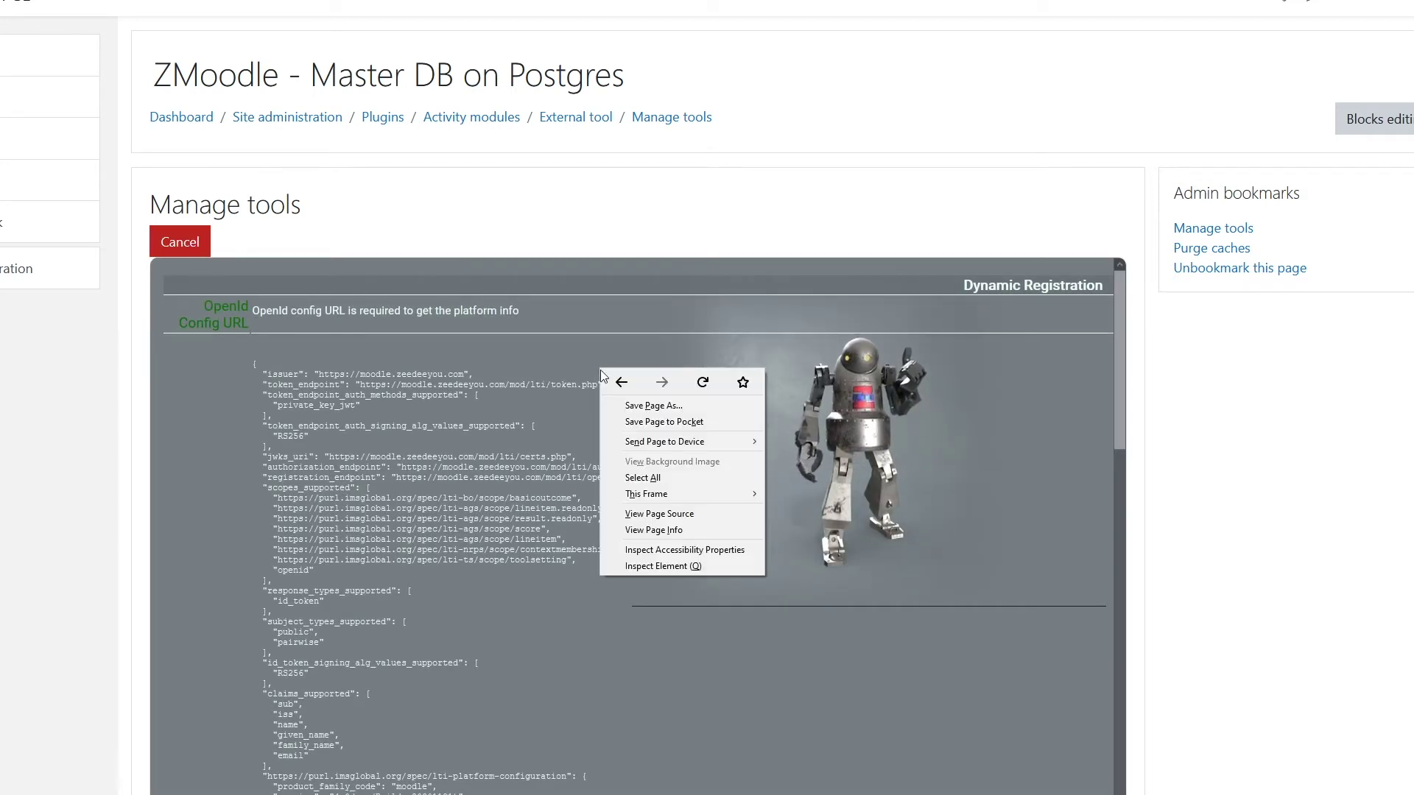
mouse_move(720, 492)
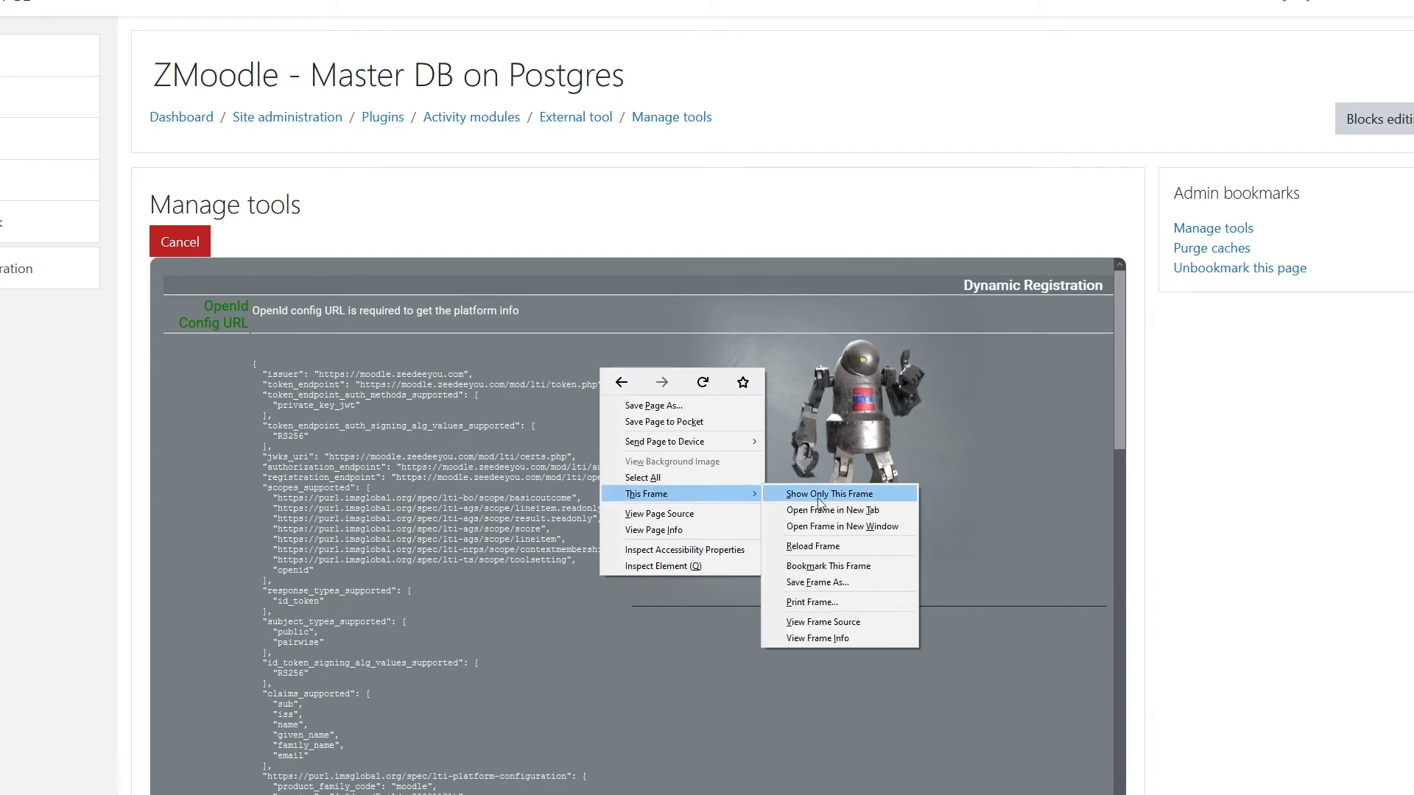
left_click(860, 631)
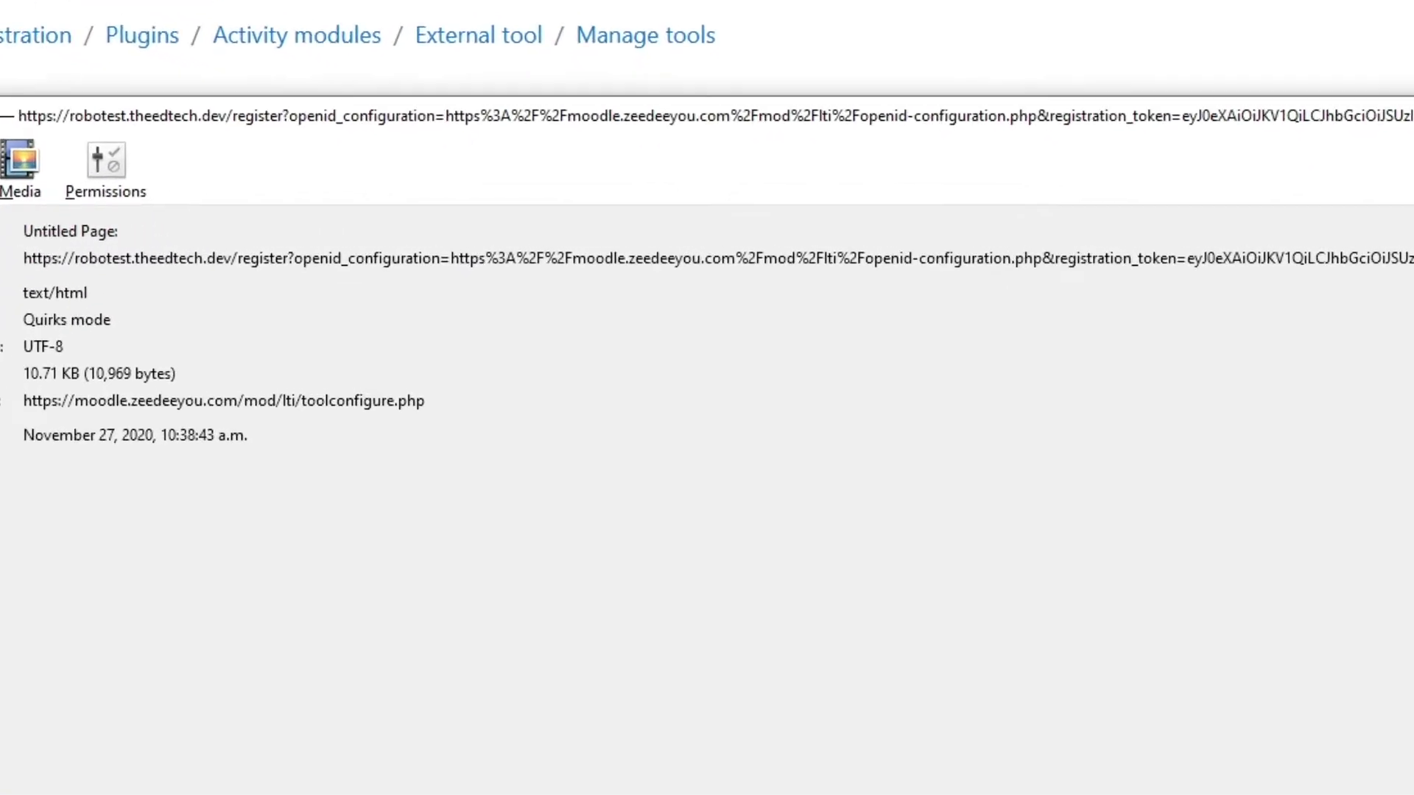
Highlight the openid_configuration and registration_token parameters in the registration frame's address.
left_click_drag(212, 263, 392, 265)
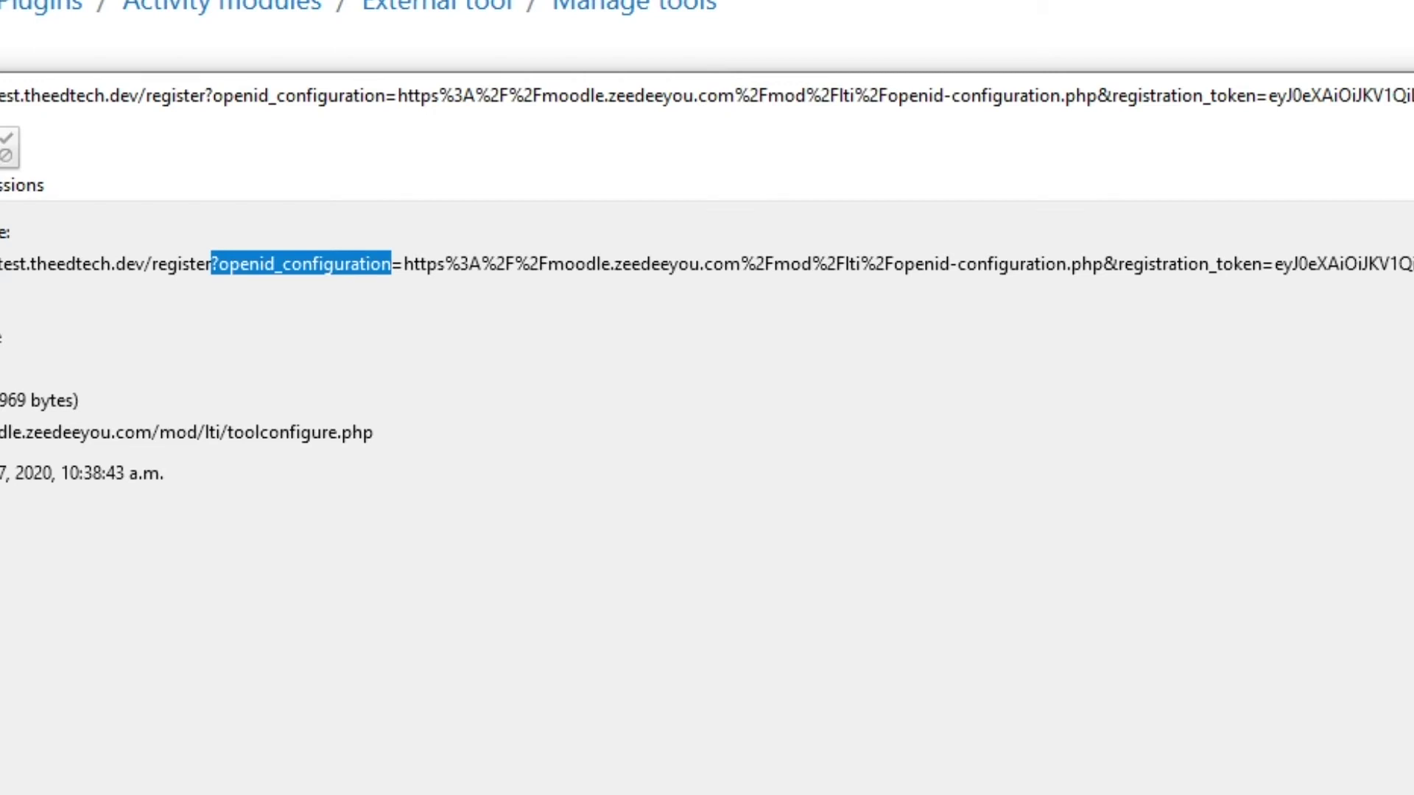
left_click(1262, 252)
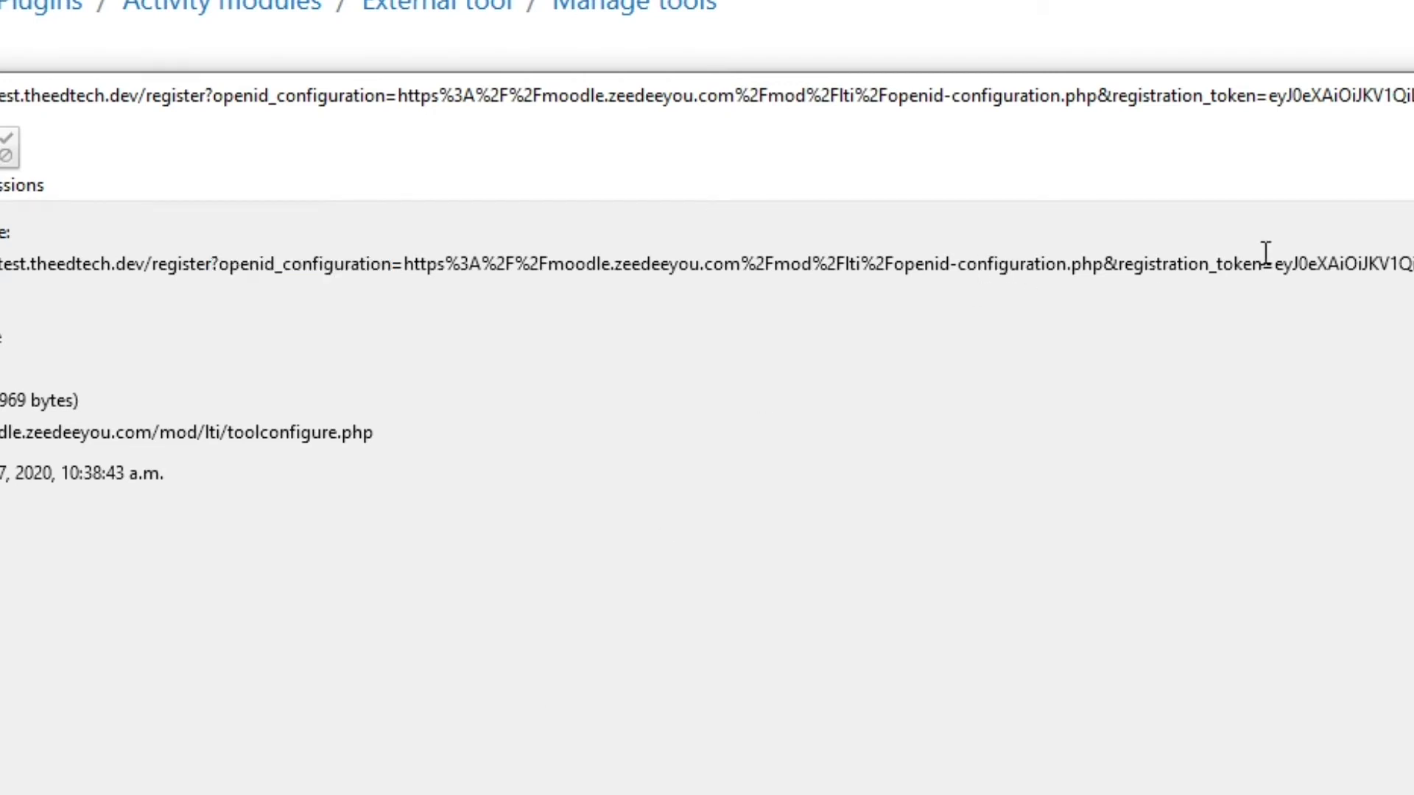
left_click_drag(1123, 263, 1263, 253)
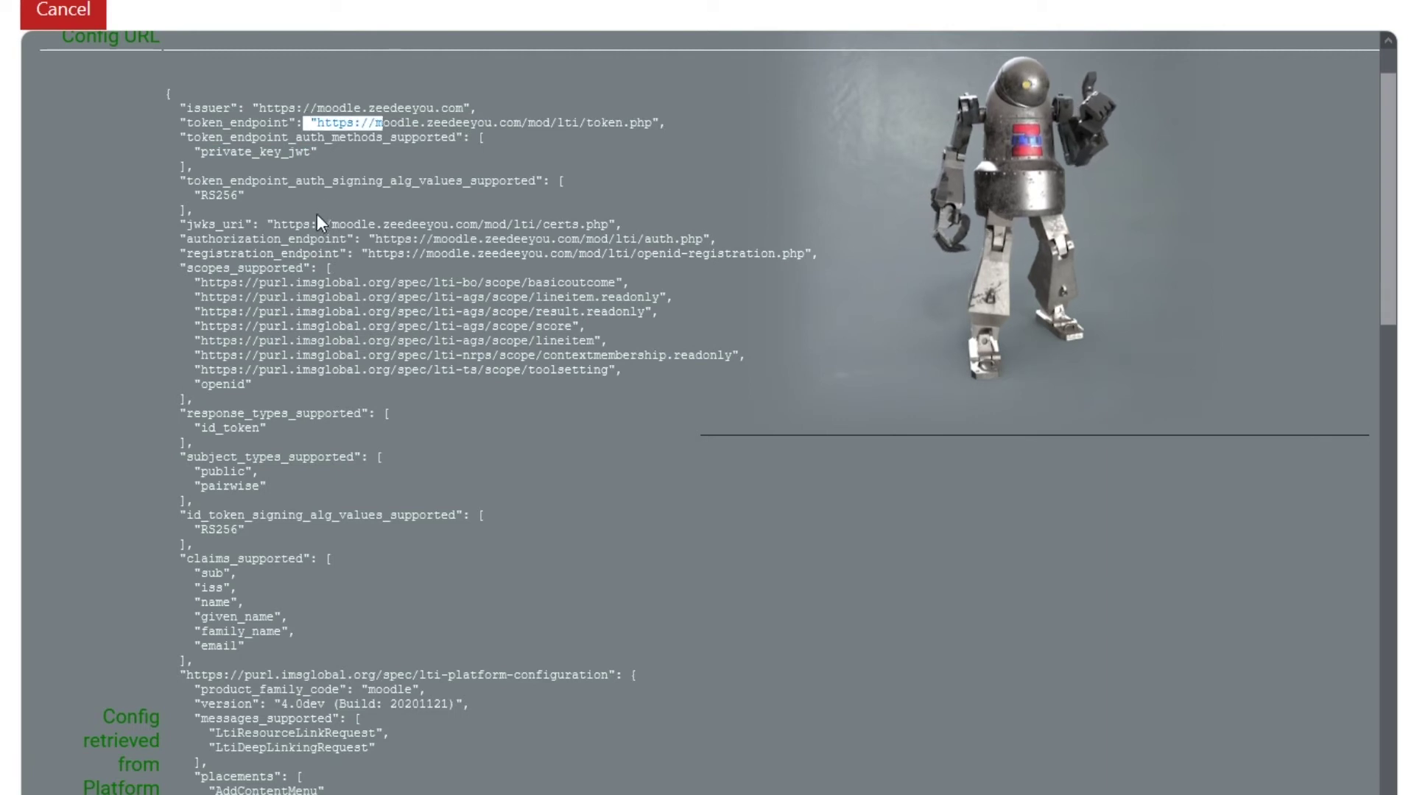
Highlight the platform's jwks_uri in the retrieved configuration JSON and scroll through its endpoints.
left_click_drag(274, 224, 631, 228)
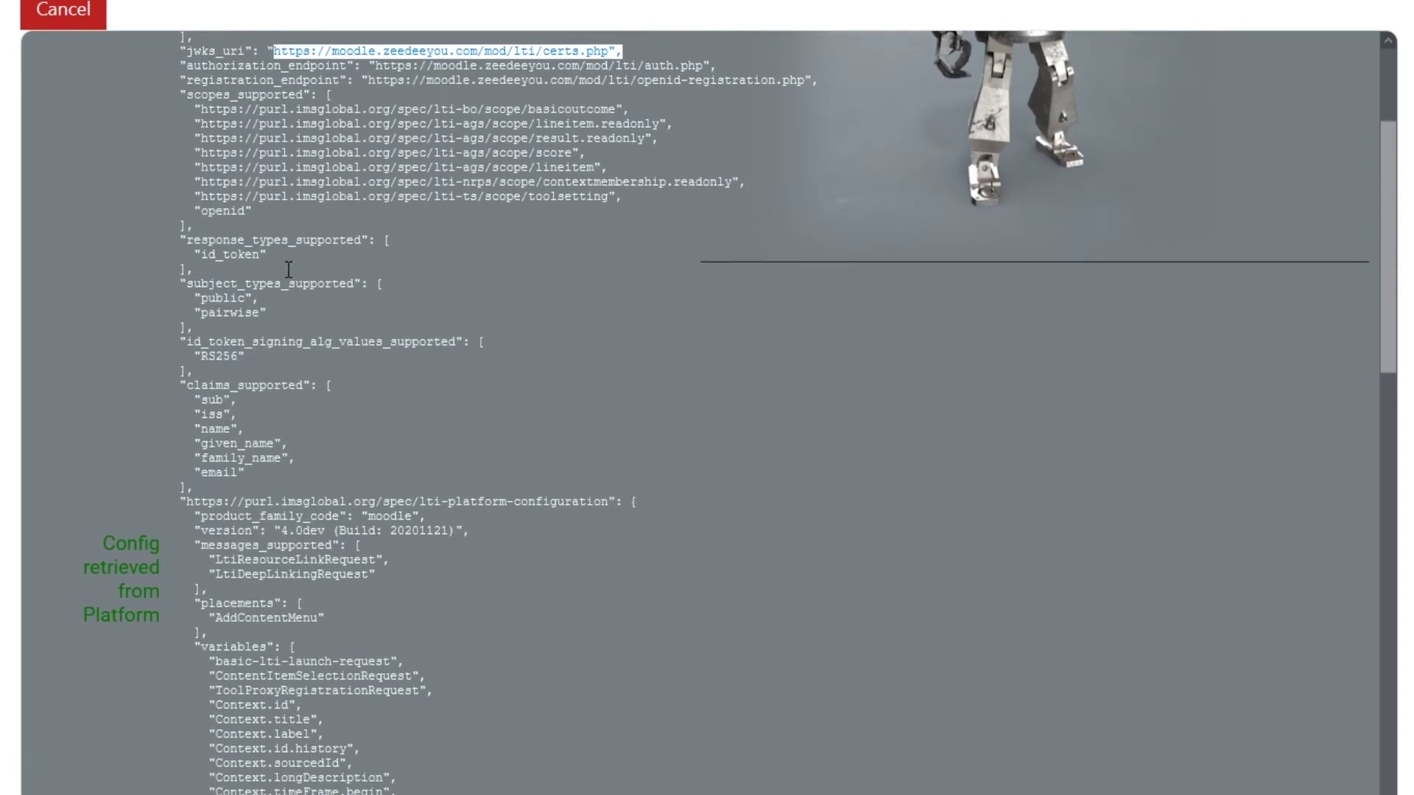
scroll(292, 267, "up", 1)
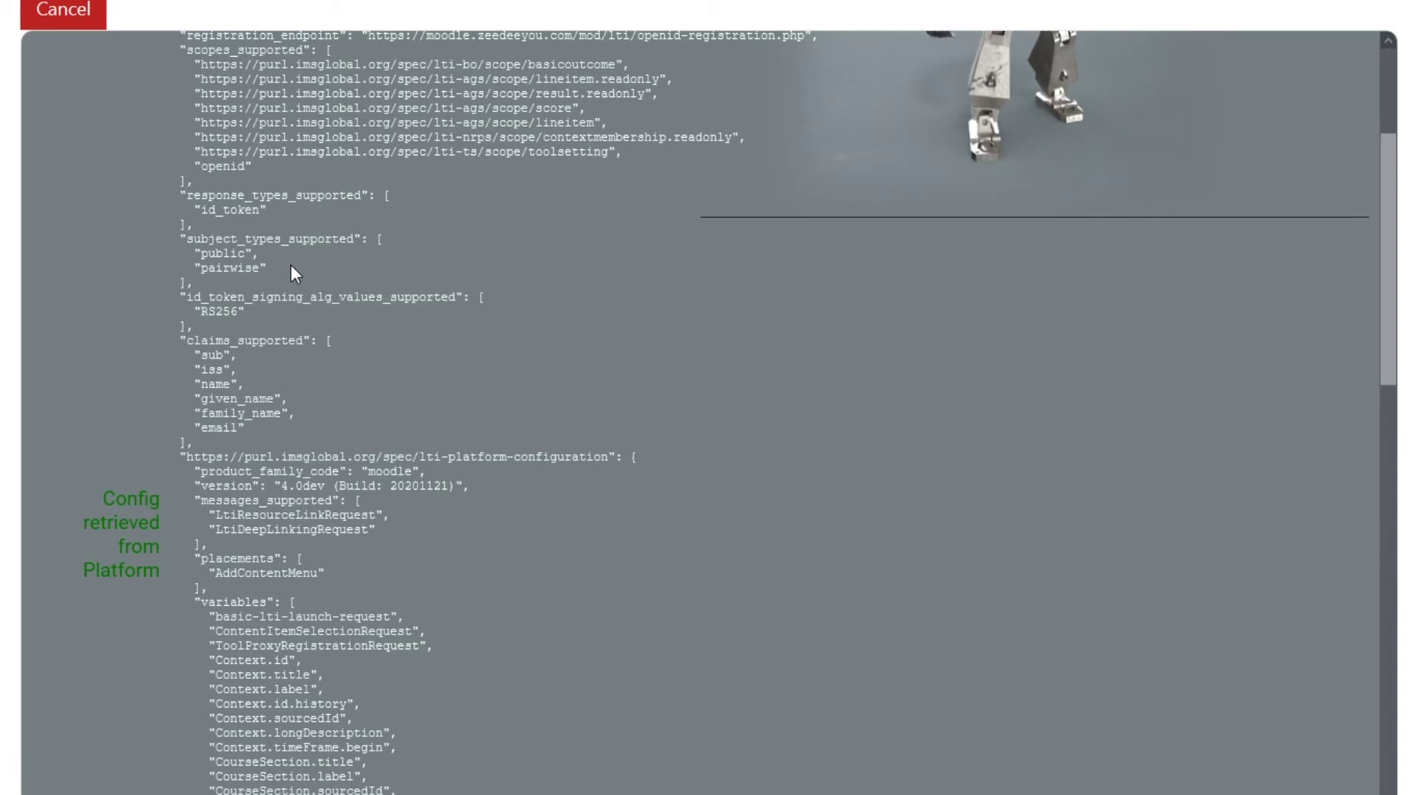
scroll(442, 397, "up", 2)
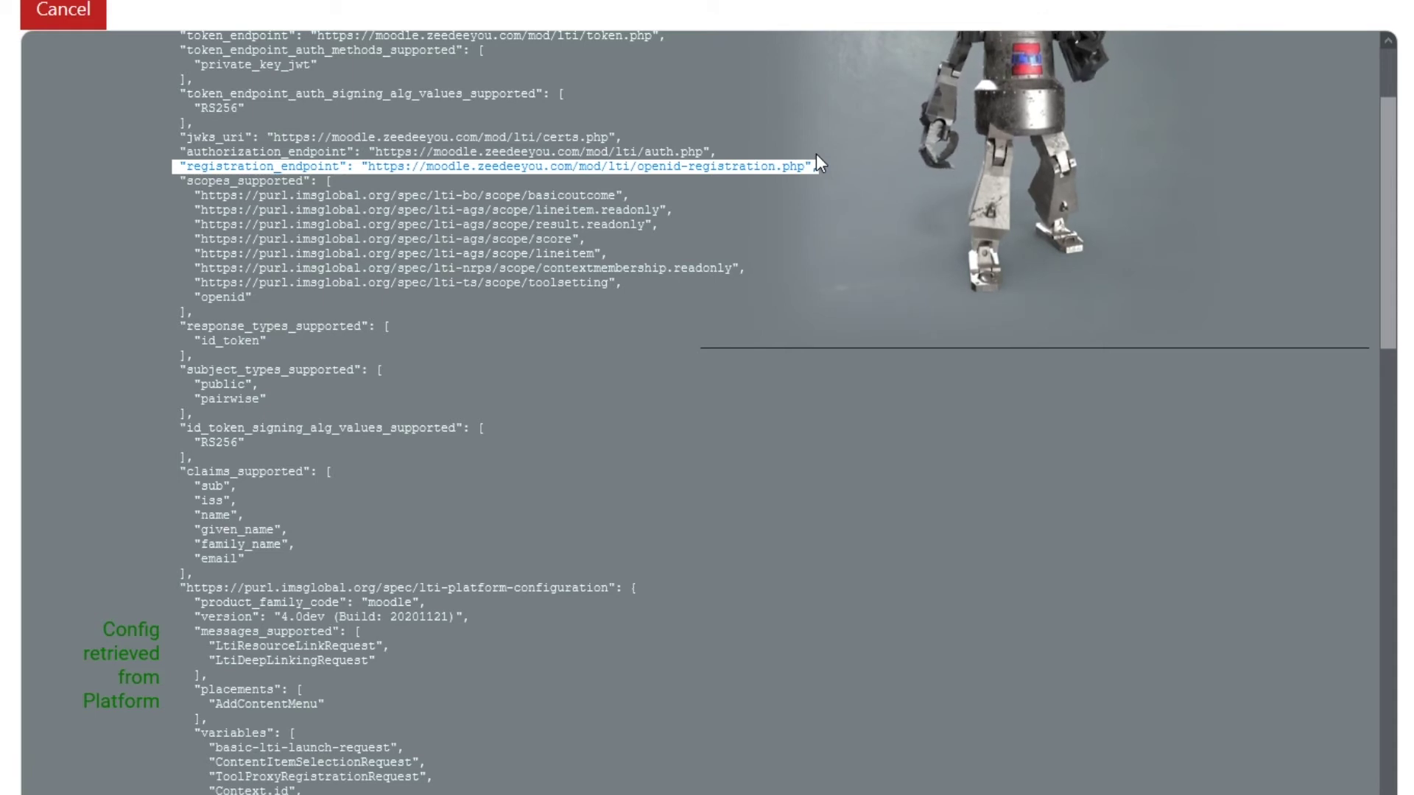
scroll(766, 184, "down", 1)
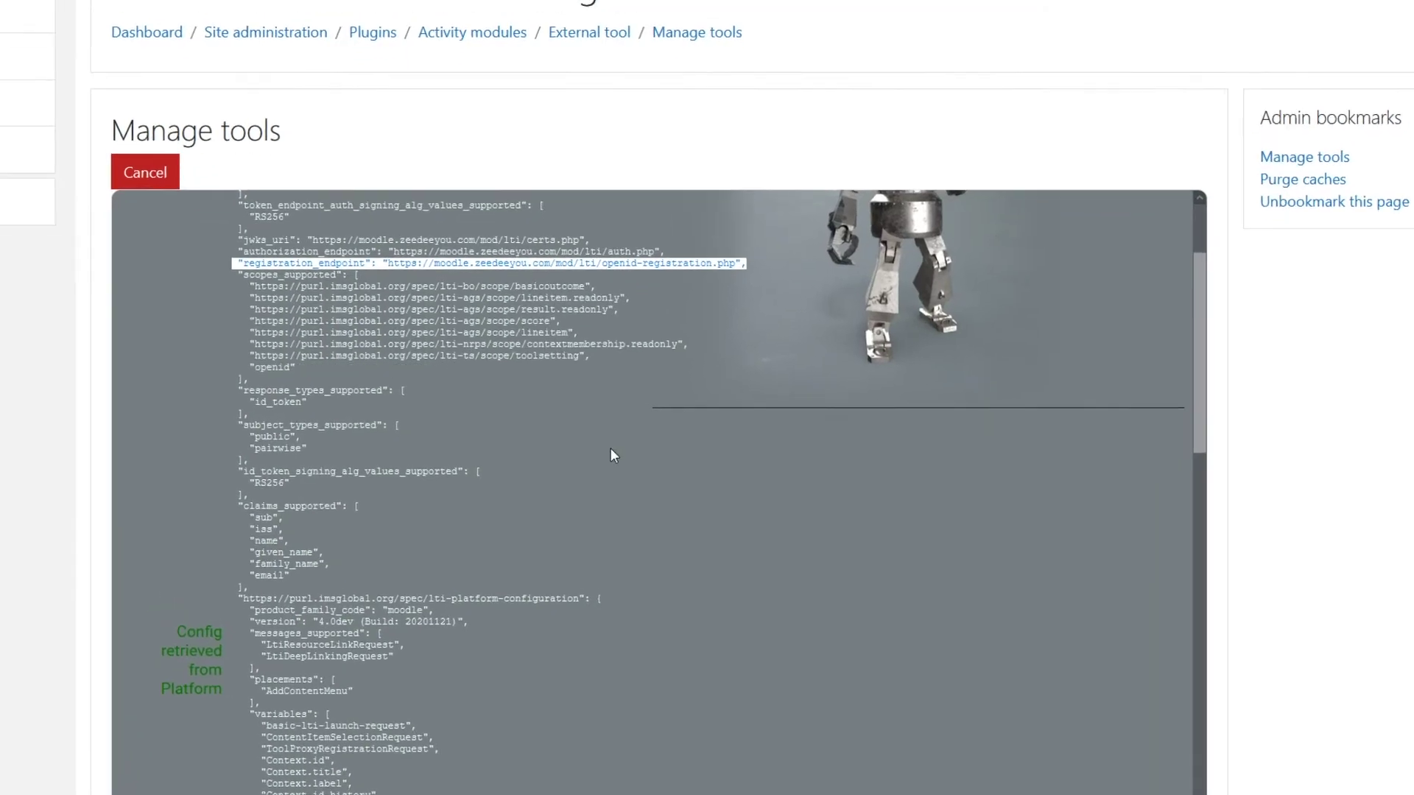
Scroll to 'Tool Config to Register' and highlight the redirect and login initiation URIs.
scroll(538, 396, "down", 8)
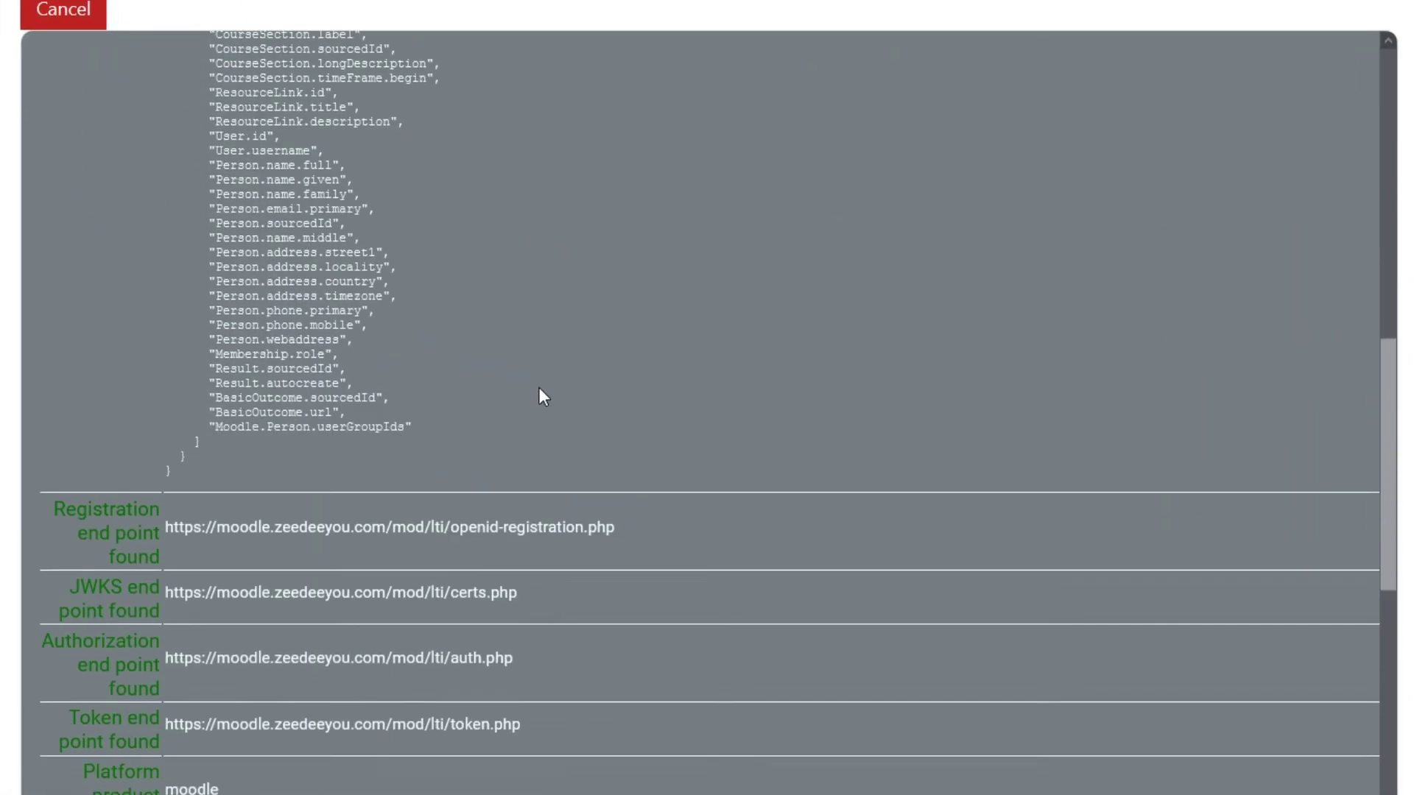
scroll(243, 676, "down", 2)
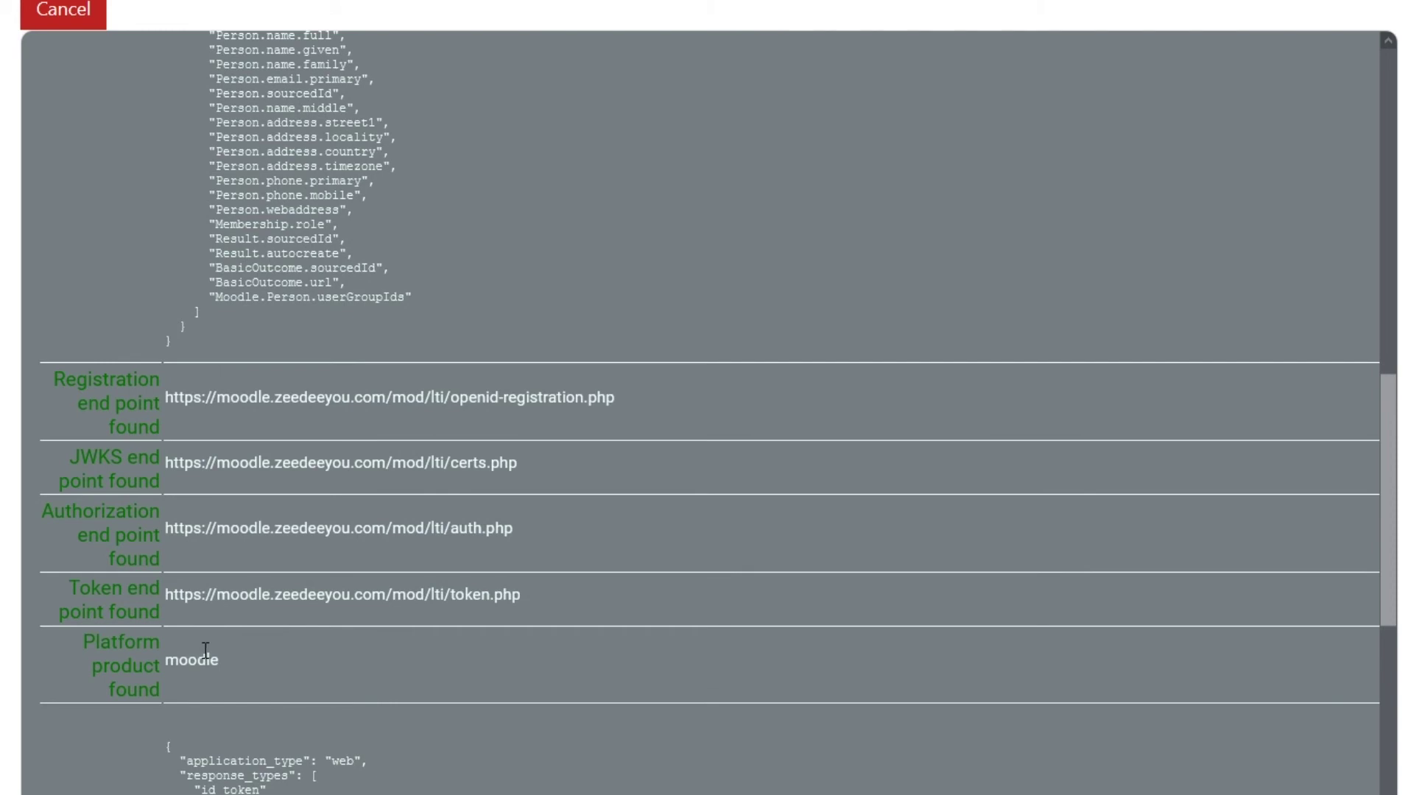
scroll(213, 648, "down", 10)
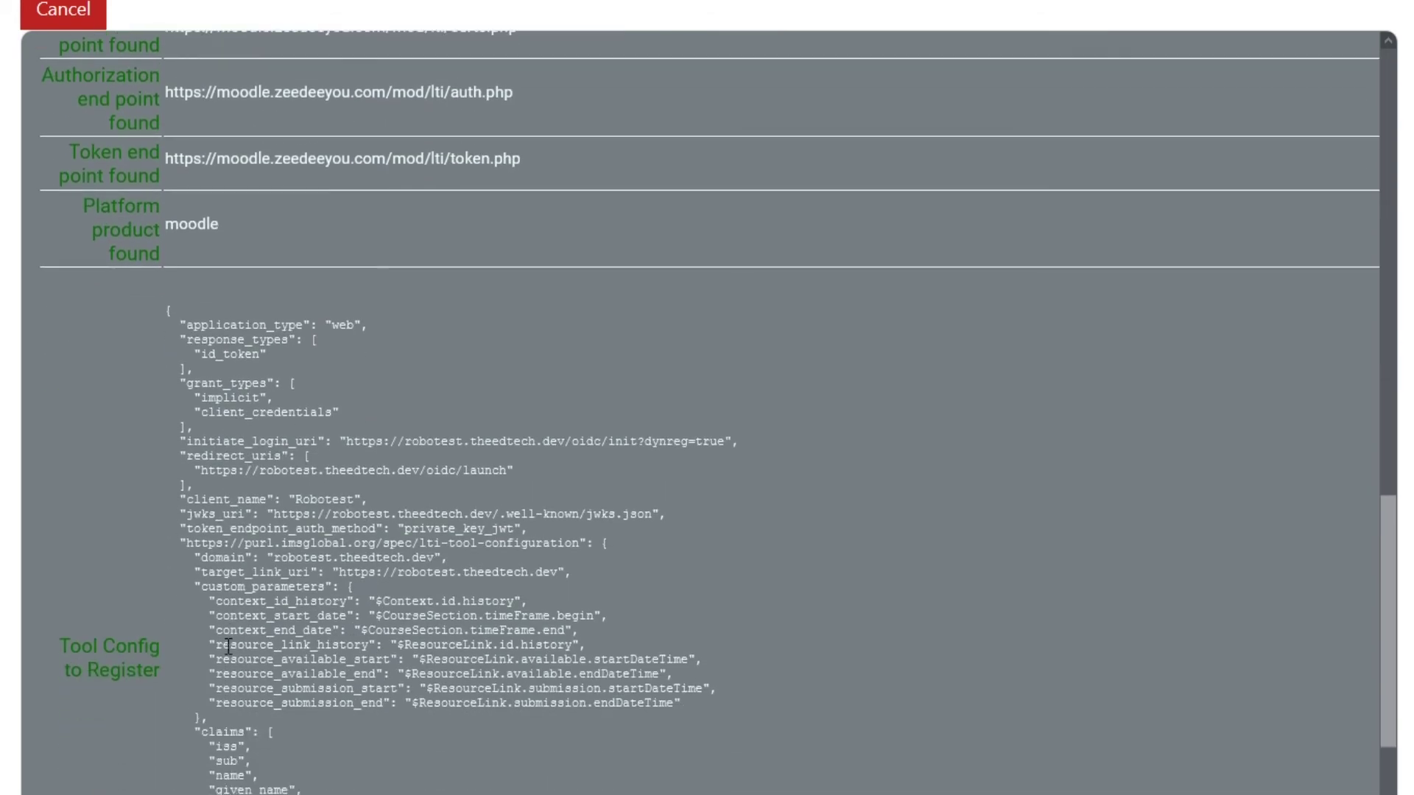
scroll(229, 646, "down", 2)
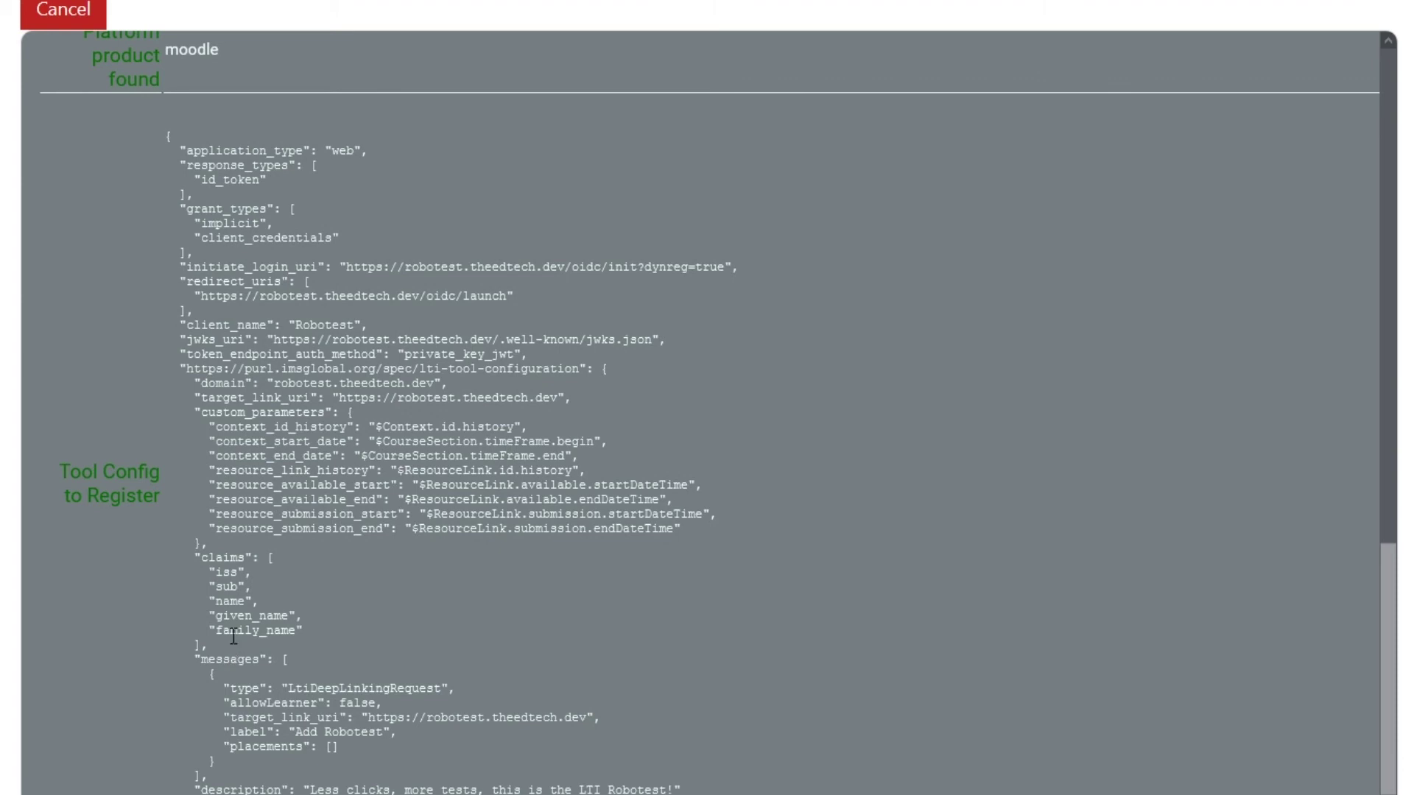
scroll(228, 642, "down", 2)
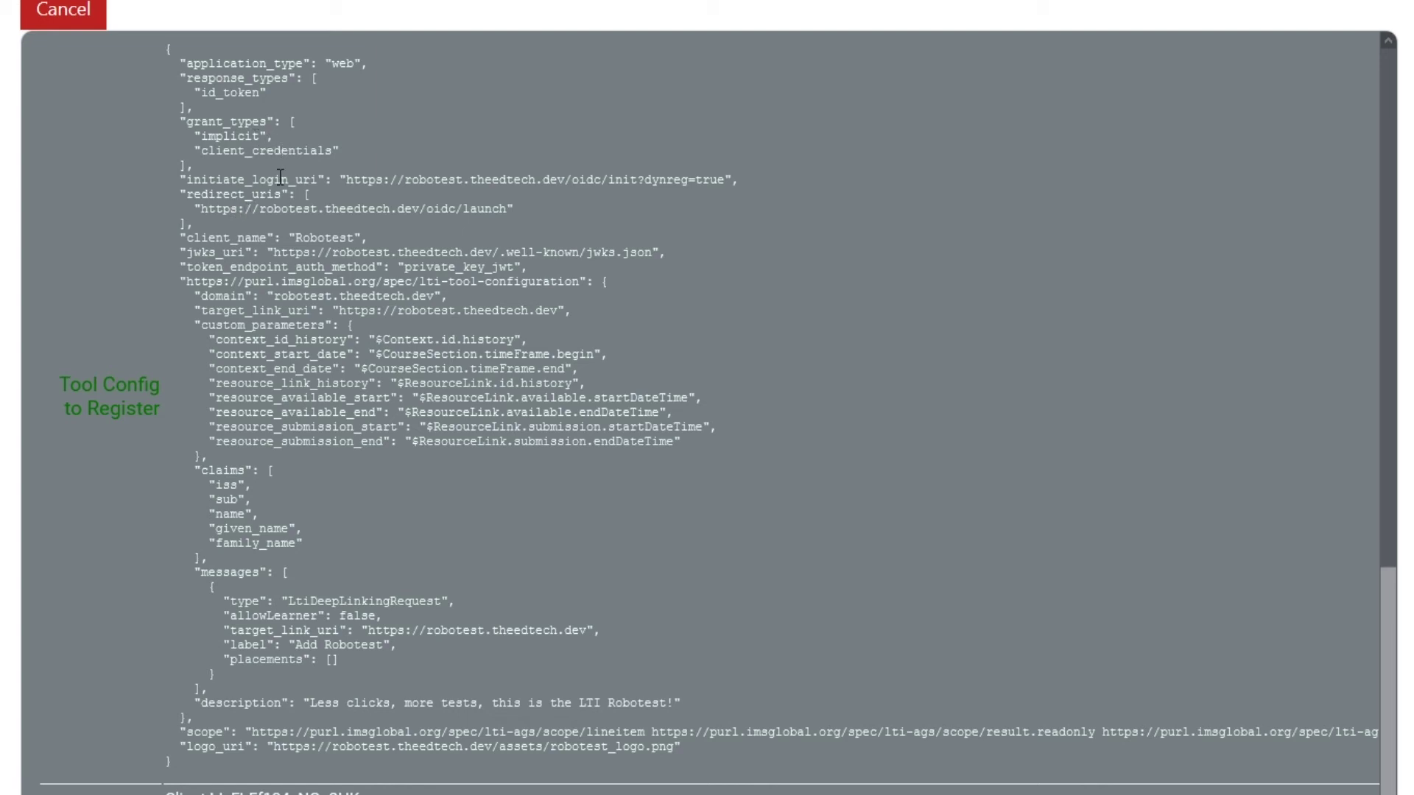
left_click_drag(200, 193, 236, 221)
left_click(248, 222)
left_click_drag(285, 169, 435, 200)
left_click(383, 289)
Highlight the lti-tool-configuration key, deep-linking messages, target link URI and custom parameters.
scroll(407, 300, "down", 3)
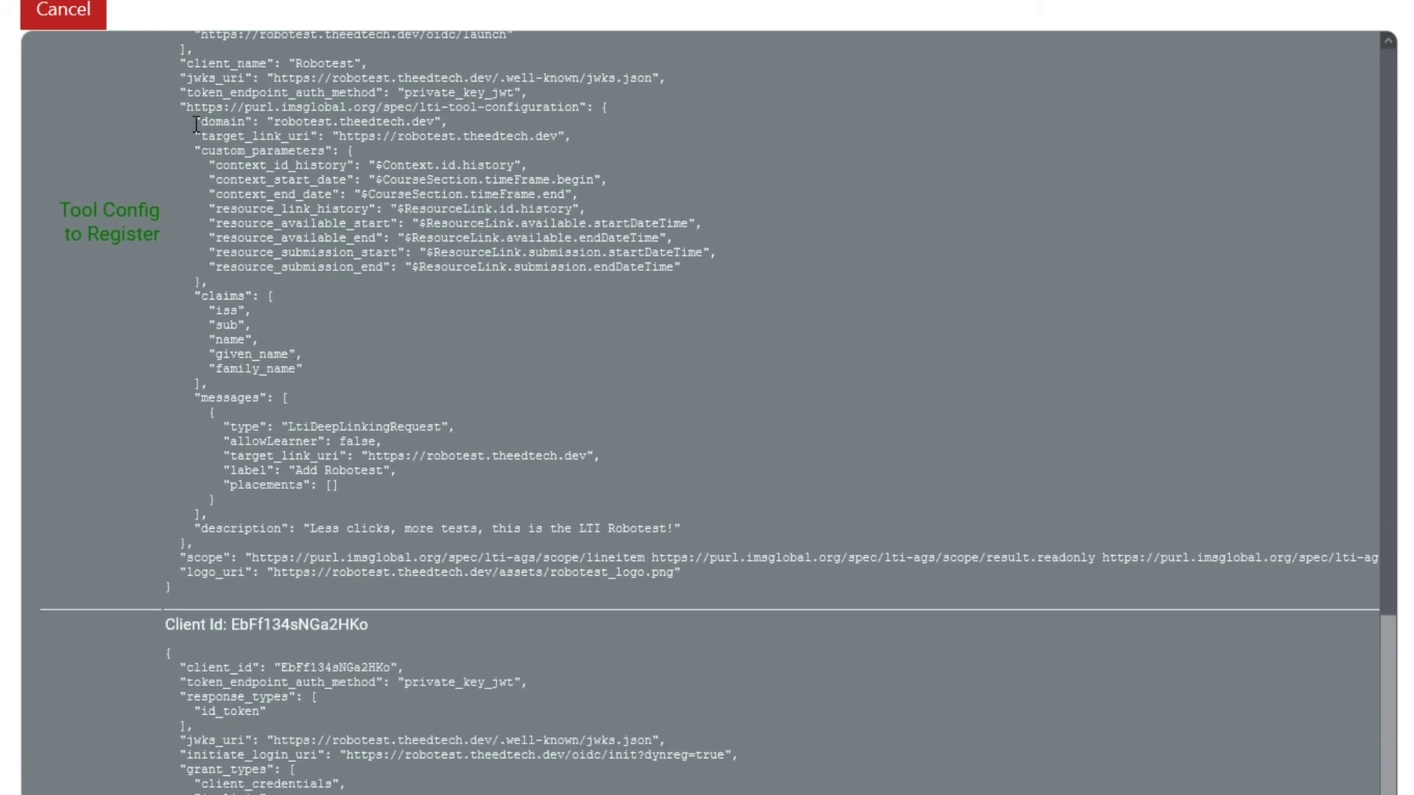
left_click_drag(187, 107, 607, 104)
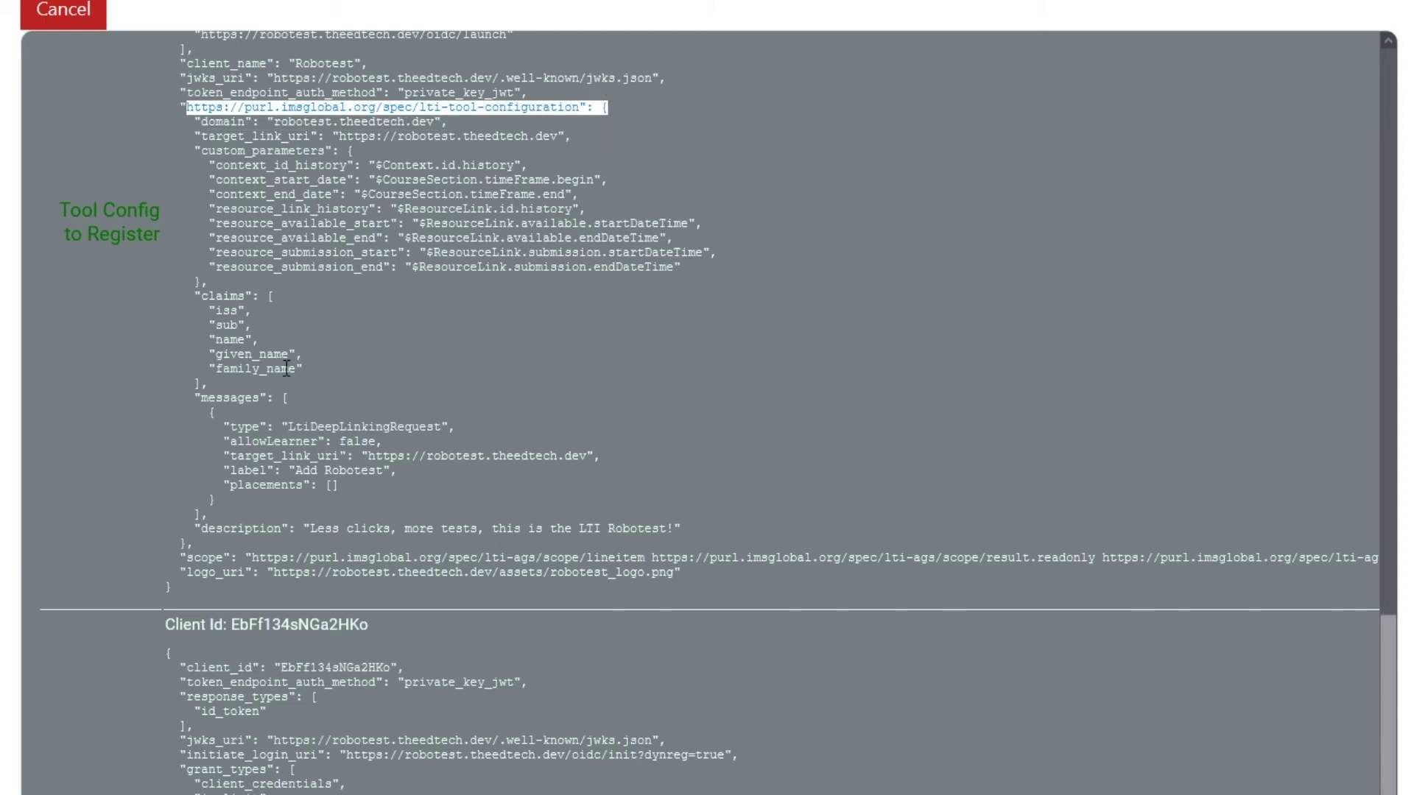
left_click_drag(195, 397, 426, 497)
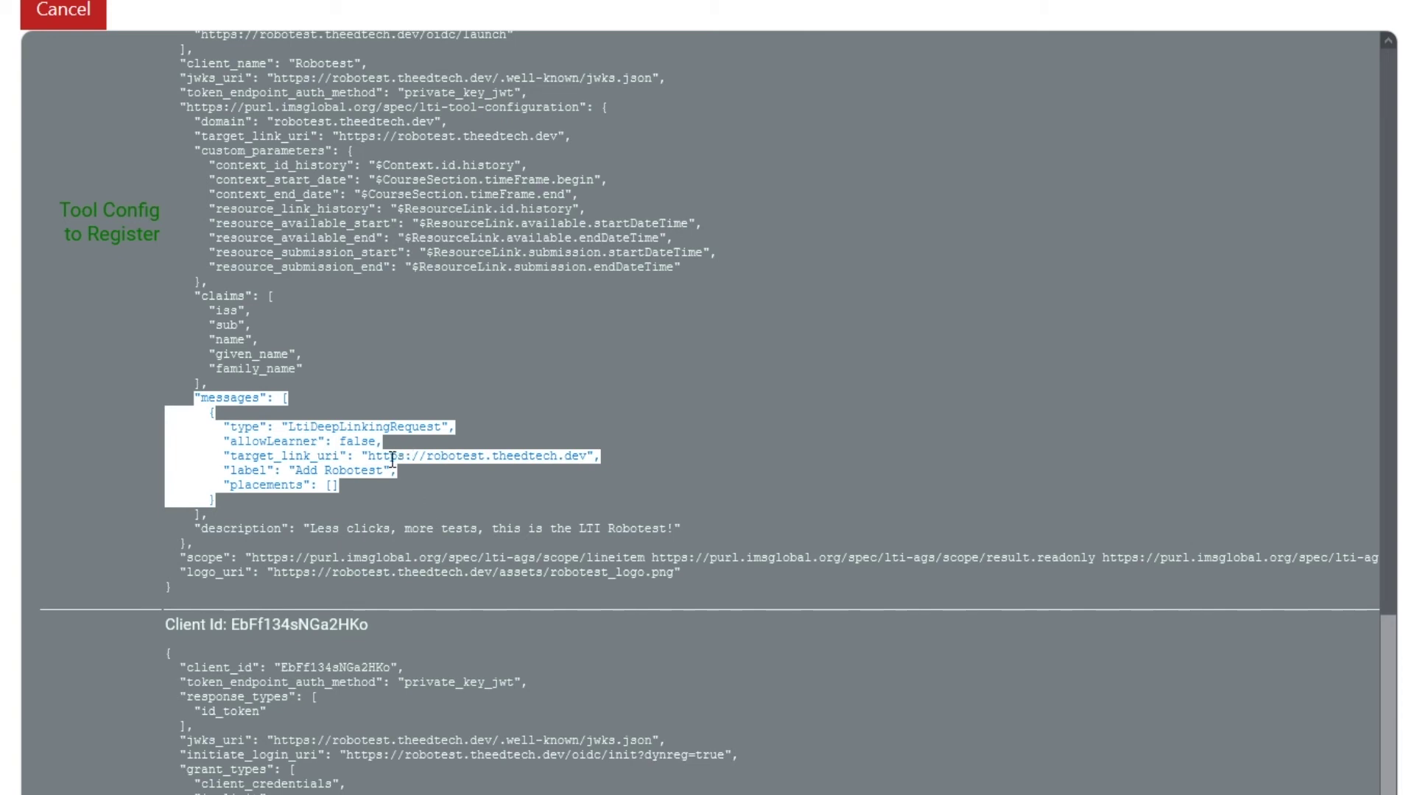
left_click_drag(347, 457, 654, 457)
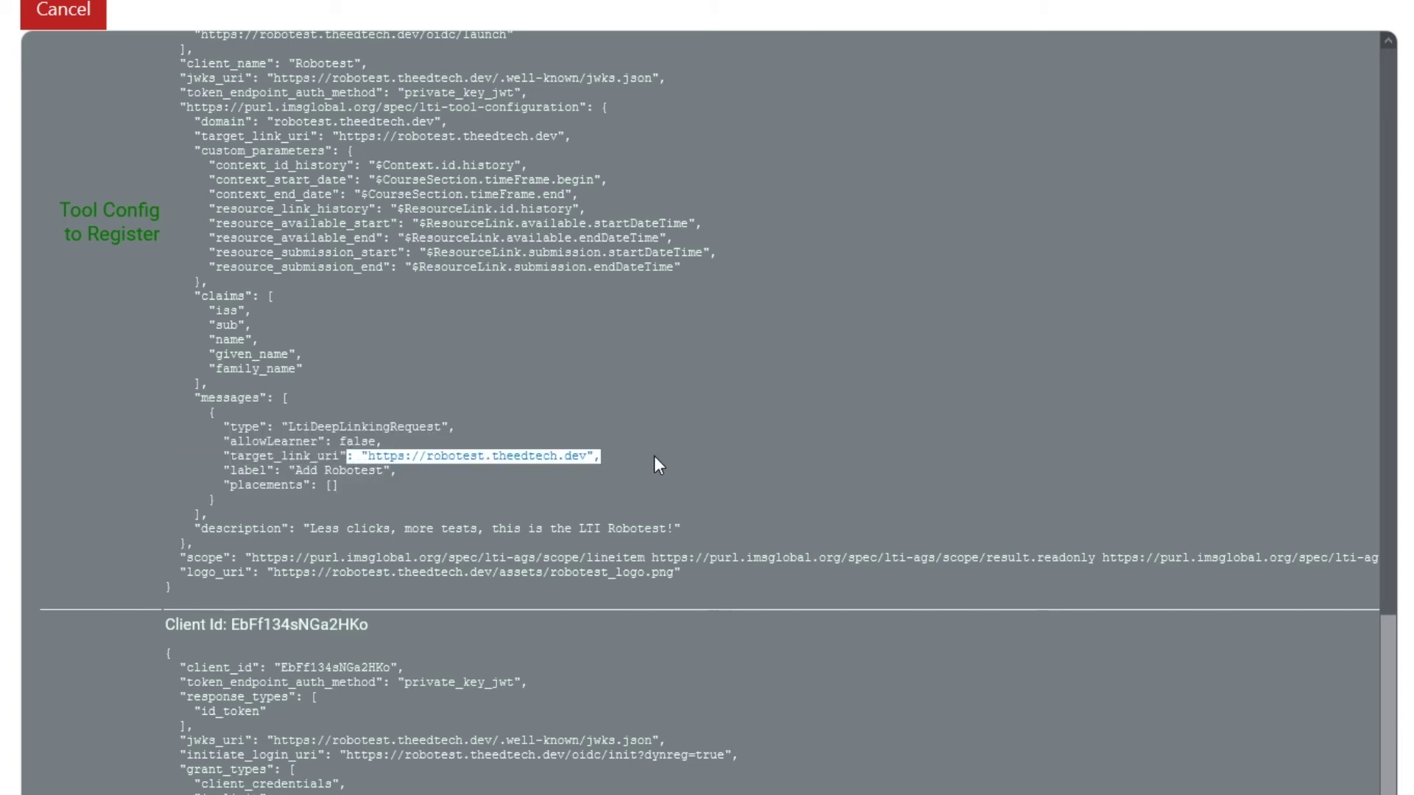
left_click(341, 308)
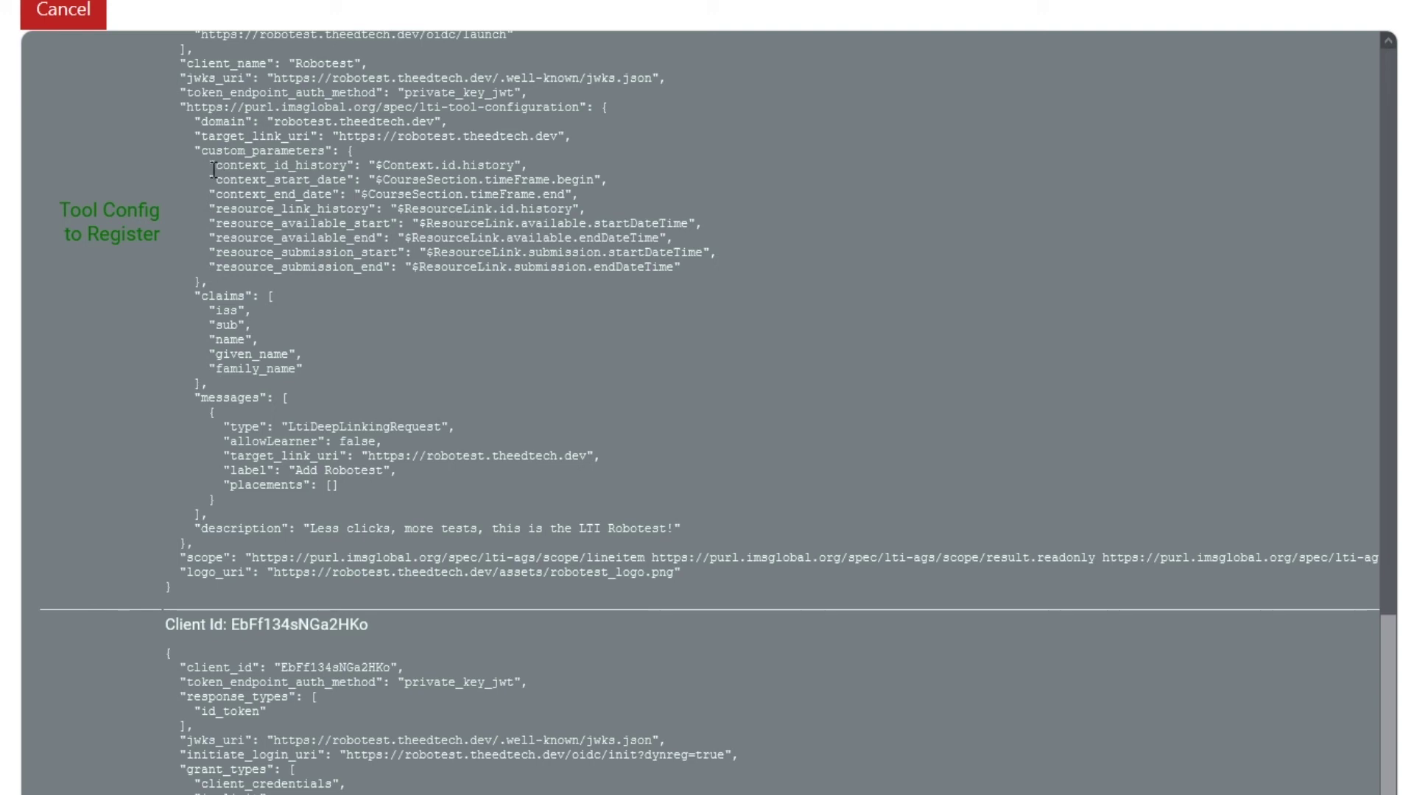
left_click_drag(213, 169, 707, 271)
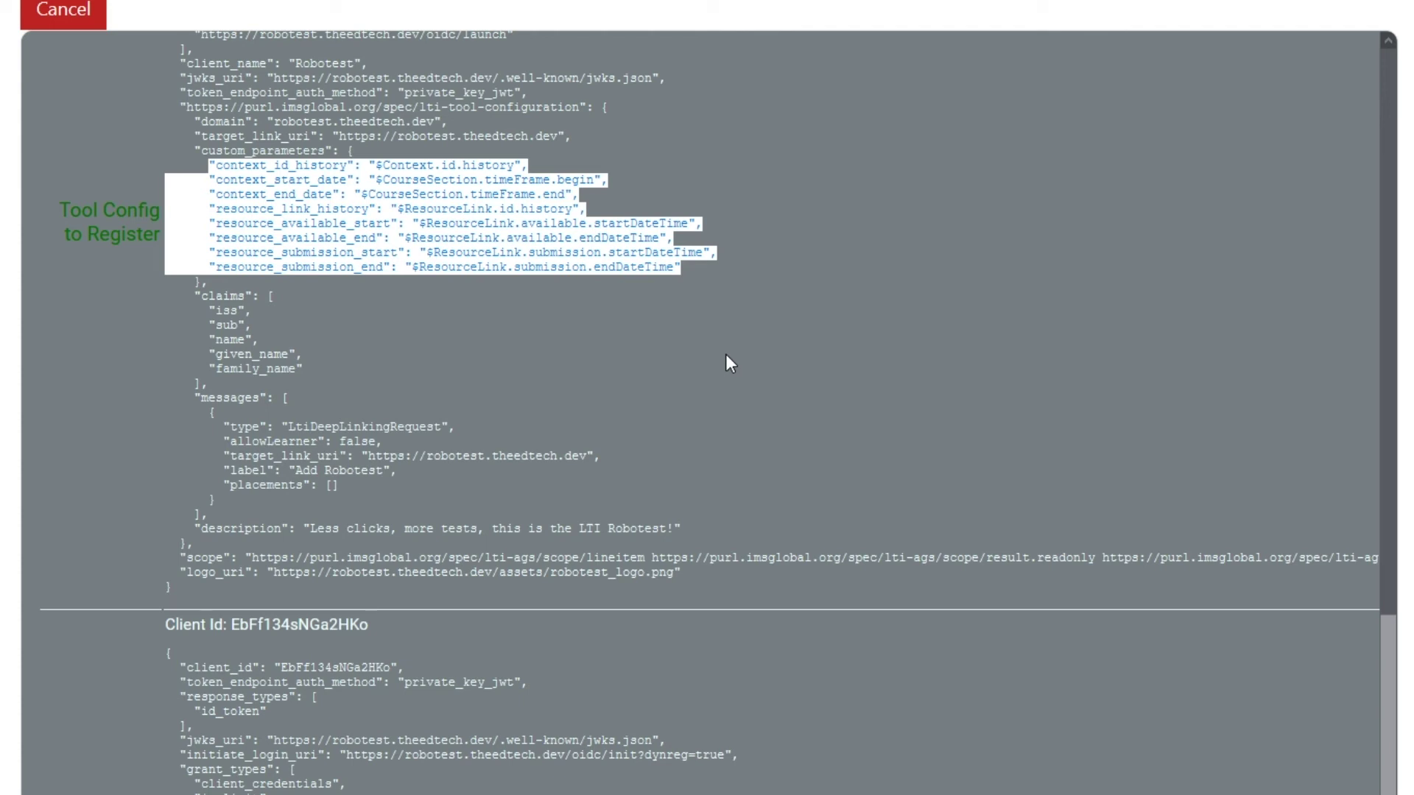
Highlight the client_id value that the platform assigned in the successful registration response.
scroll(724, 360, "down", 6)
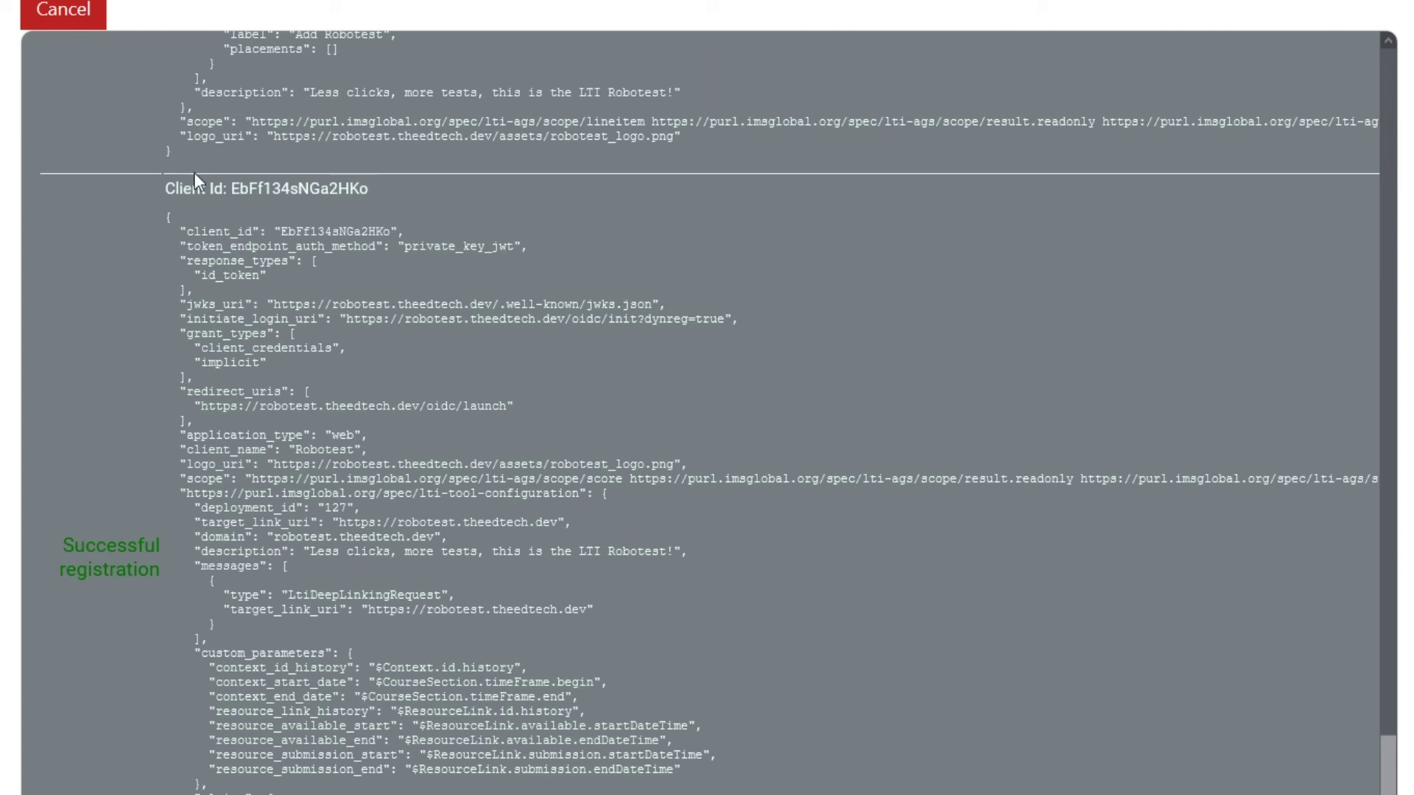
left_click_drag(200, 187, 409, 181)
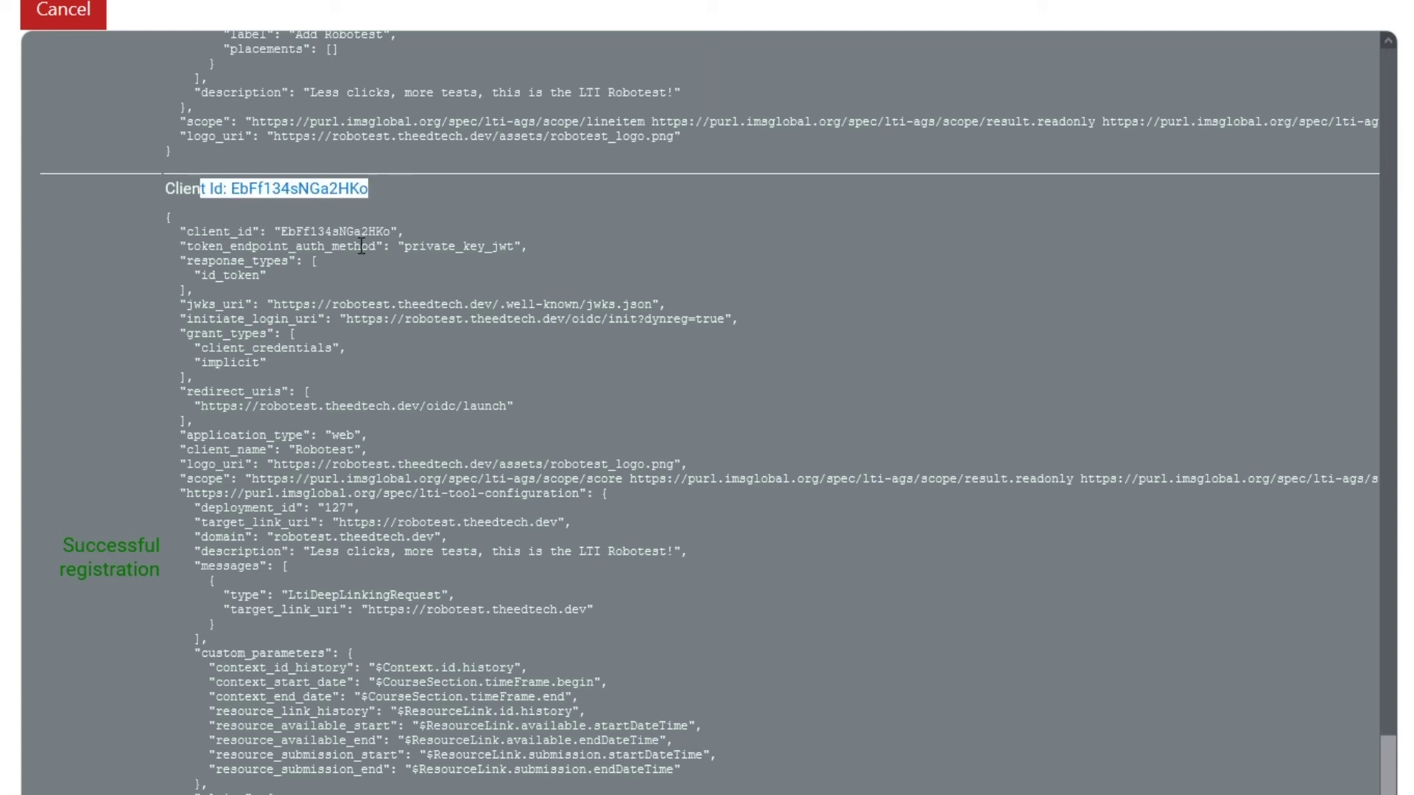
double_click(333, 230)
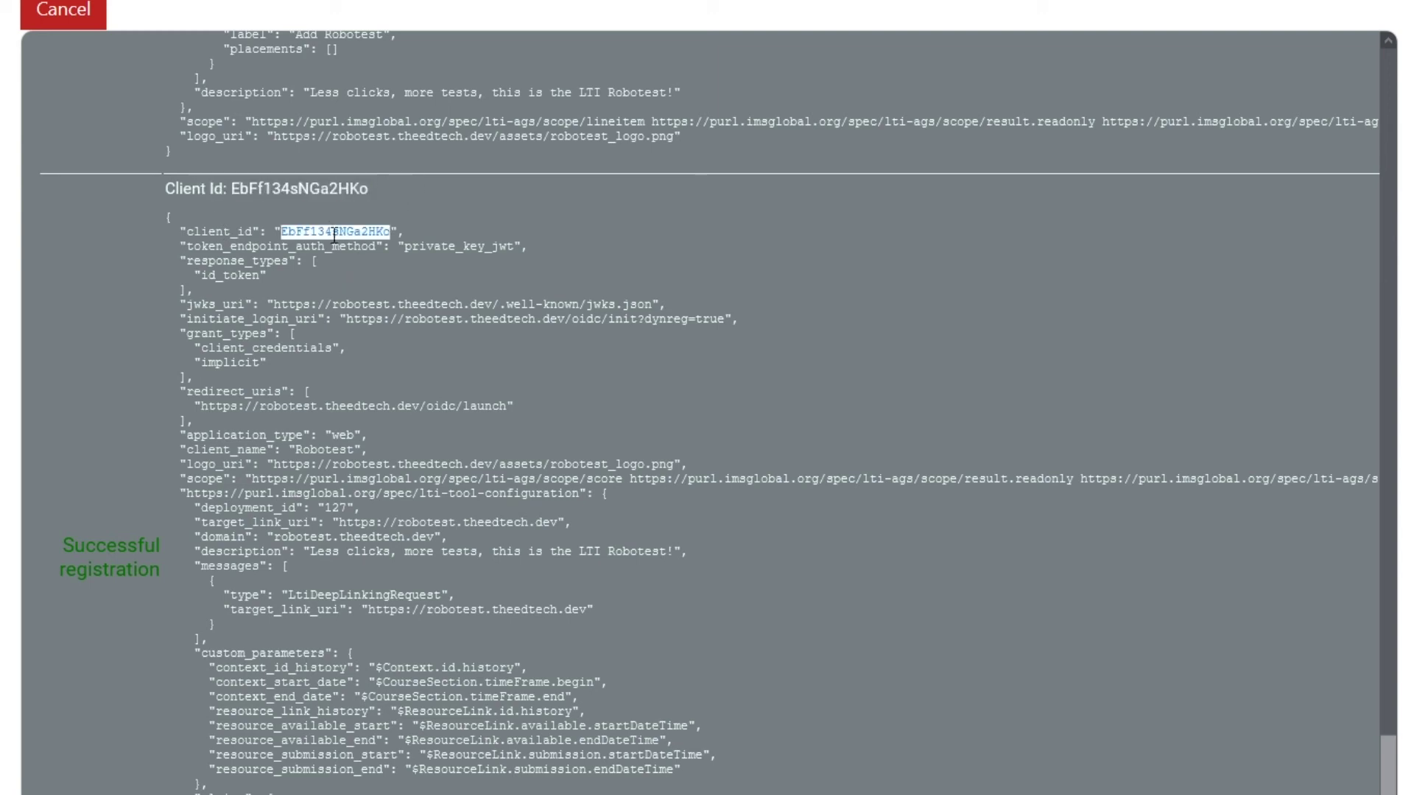
Inspect the lti-tool-configuration section showing deployment_id 127.
scroll(465, 621, "down", 1)
scroll(465, 623, "down", 2)
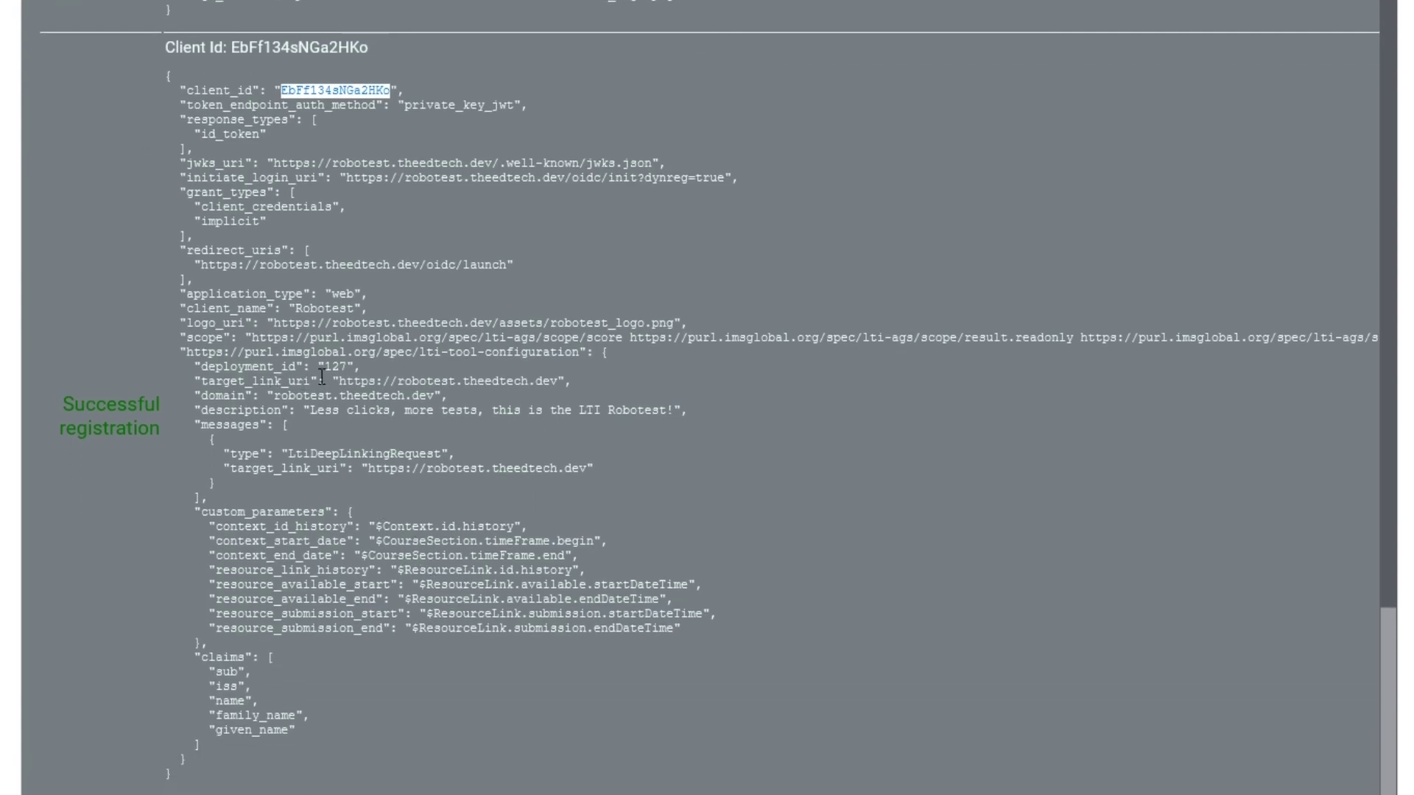
left_click_drag(325, 356, 381, 376)
left_click(243, 370)
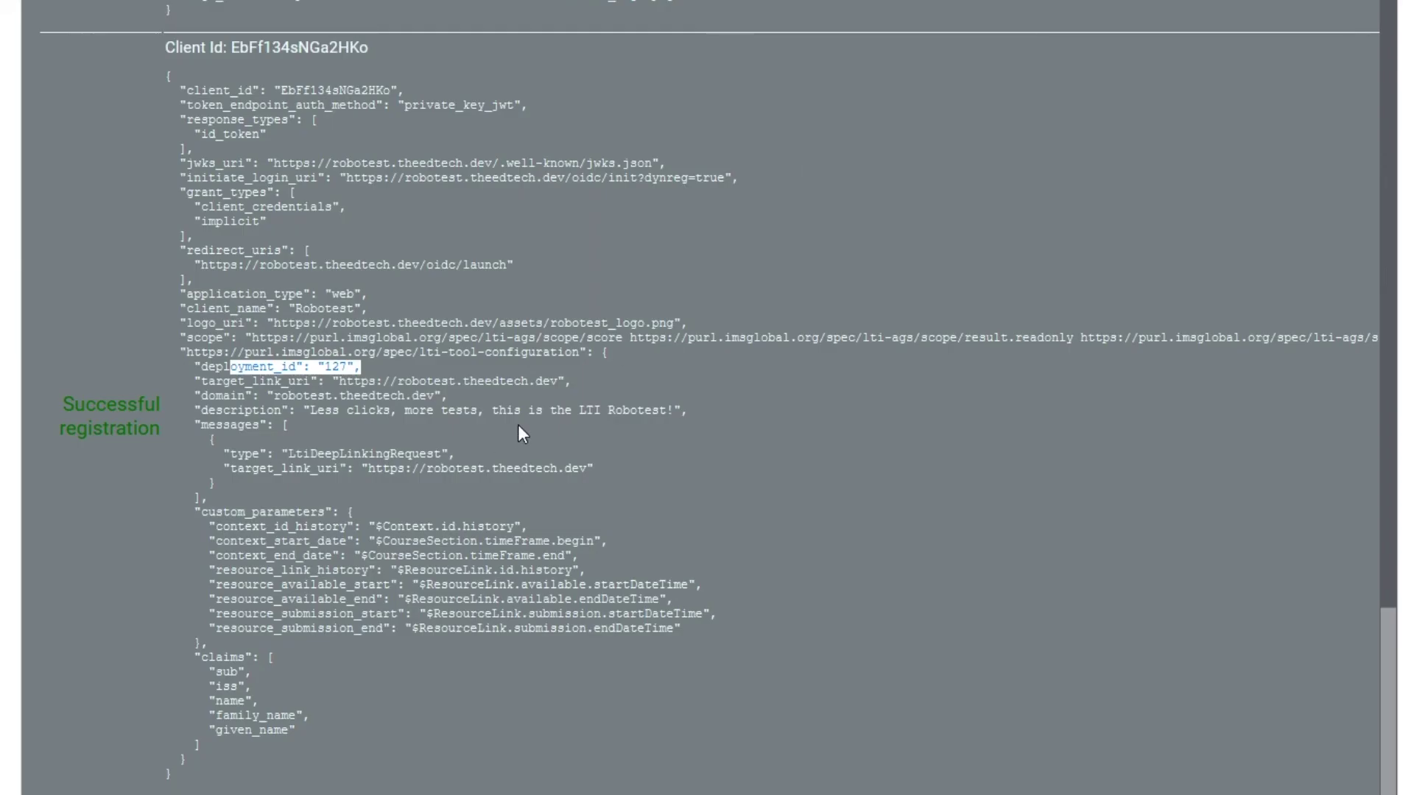
scroll(176, 737, "down", 3)
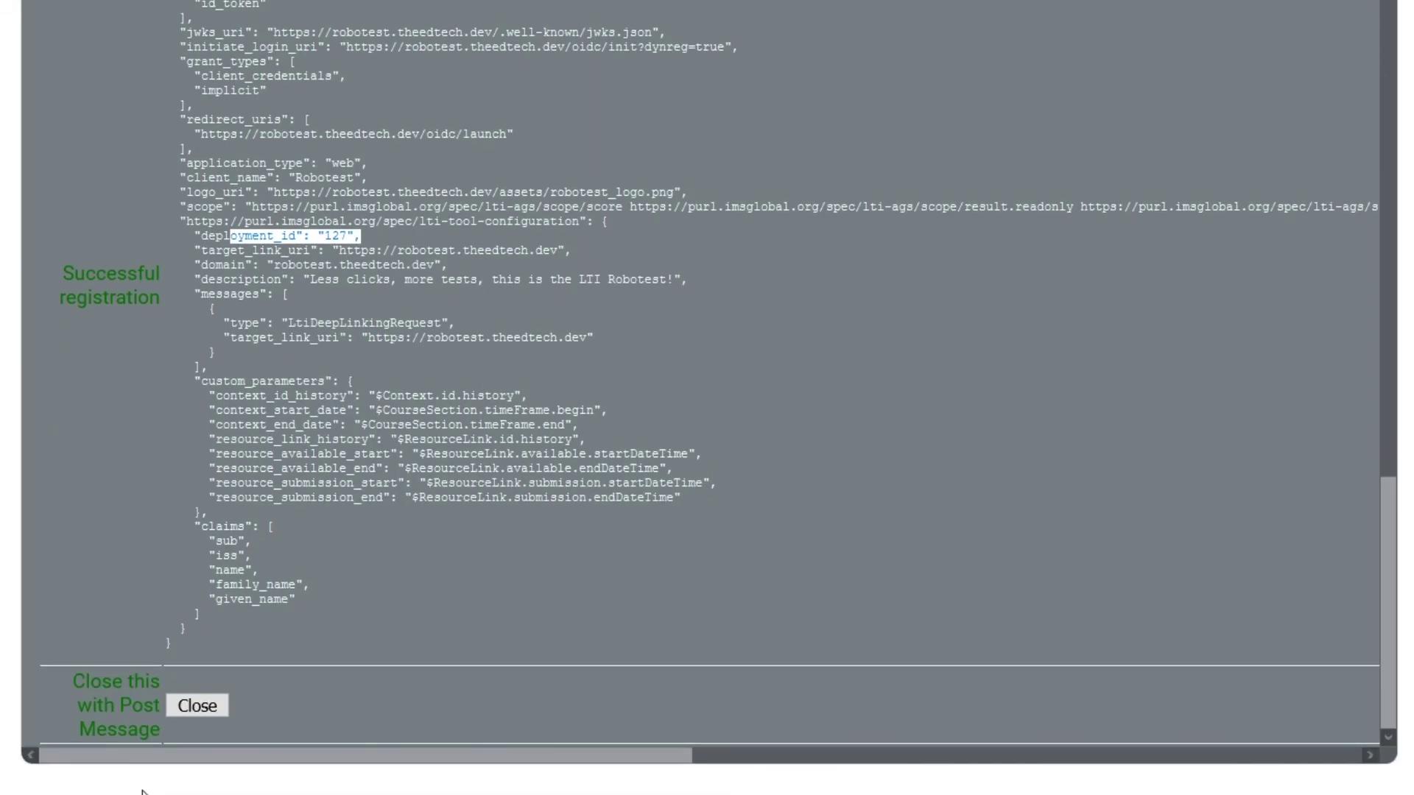
Close the registration frame and locate the Robotest tile marked Pending in Manage tools.
left_click(190, 705)
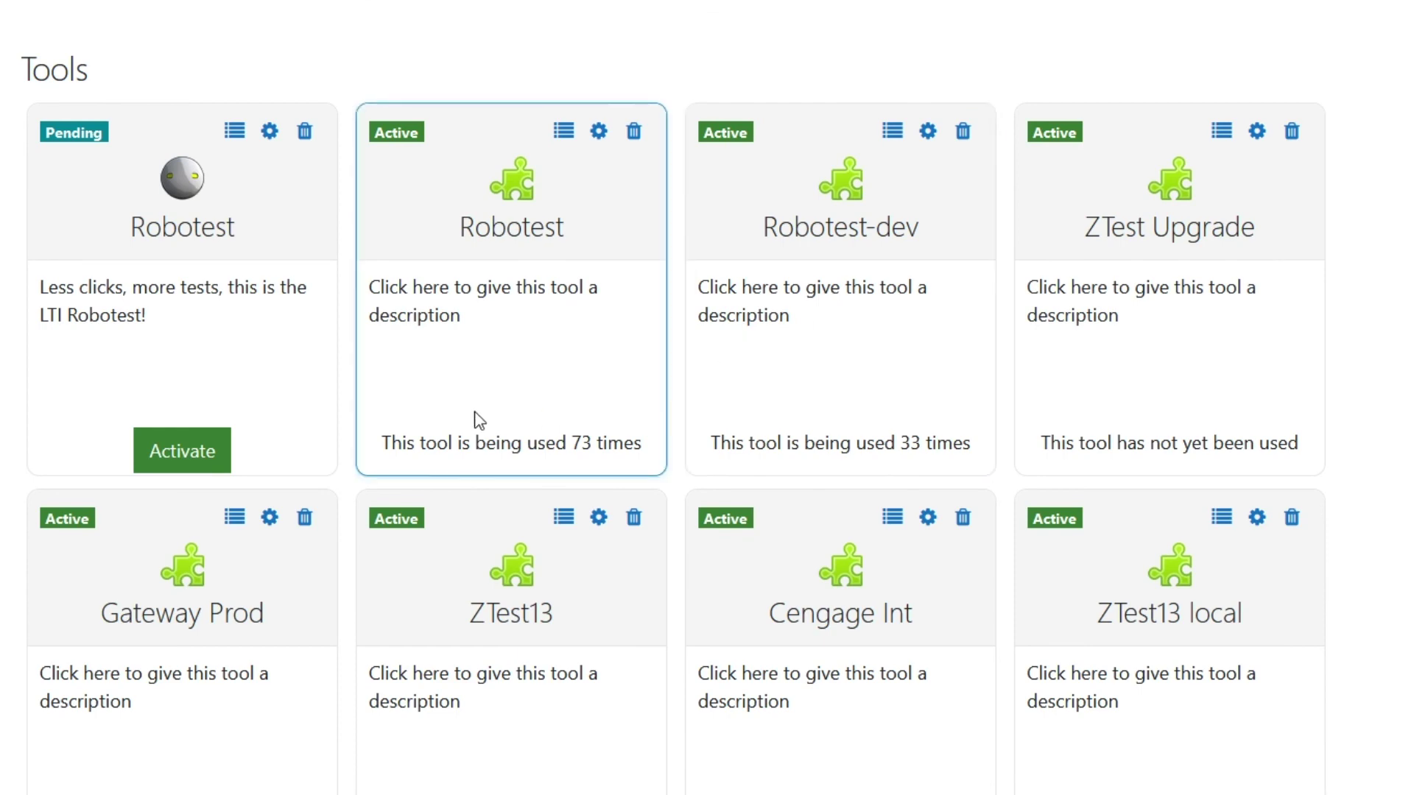
scroll(474, 412, "up", 1)
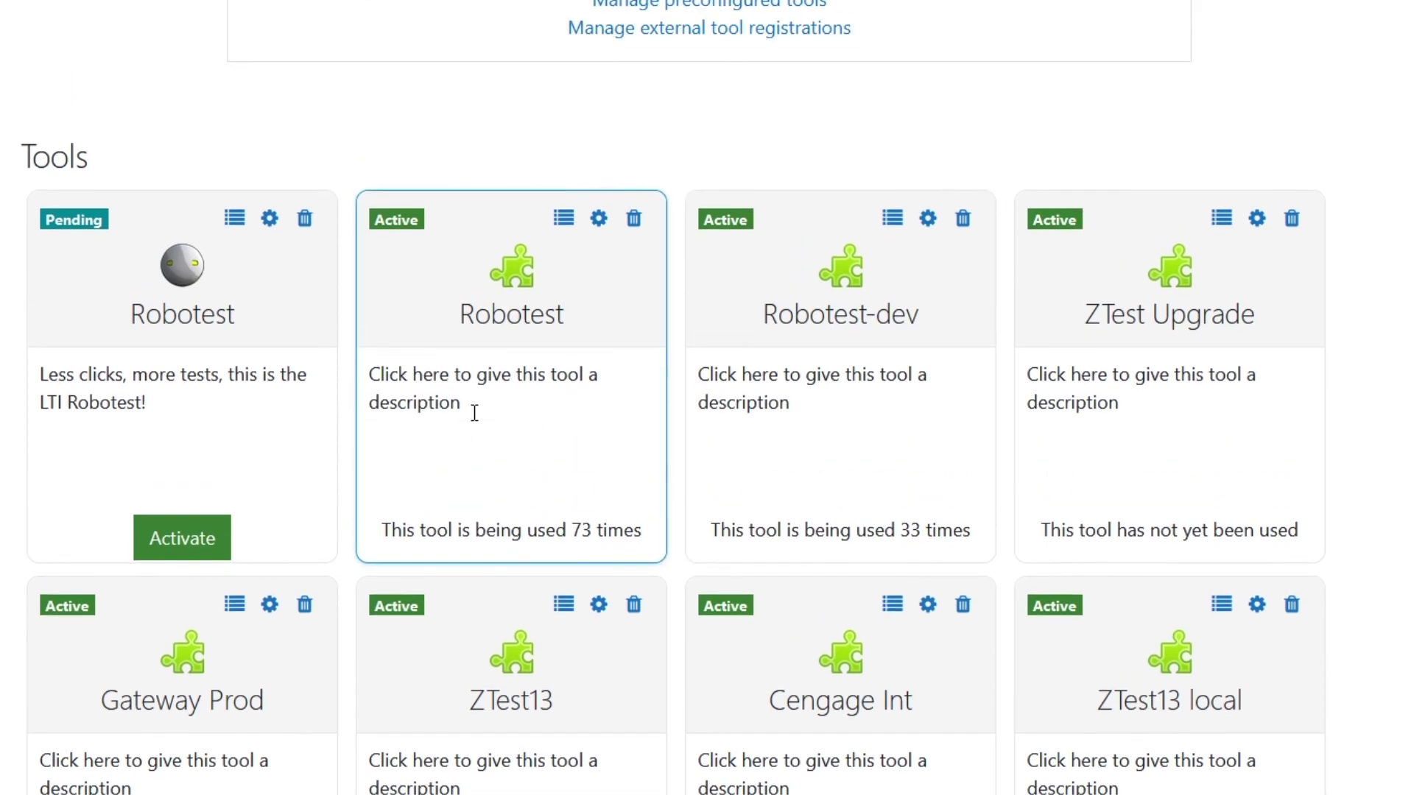